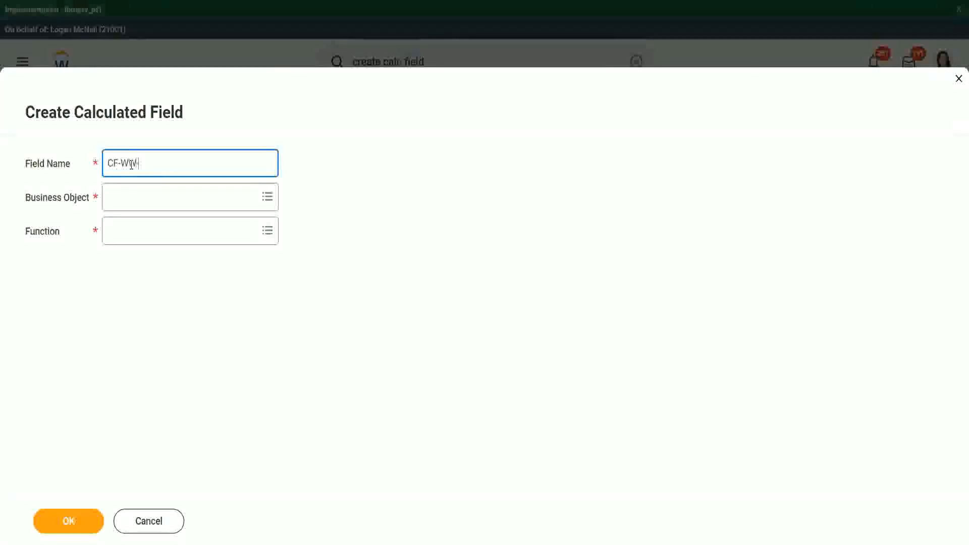
Name the new calculated field CF-WW-TF-Dependent Relationship is Child.
type("-")
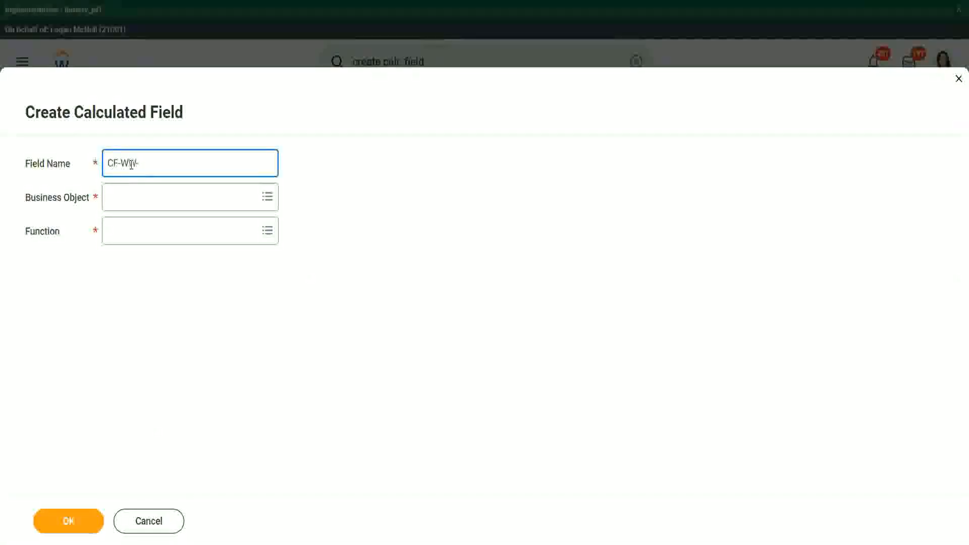
type("TF")
type("Rela")
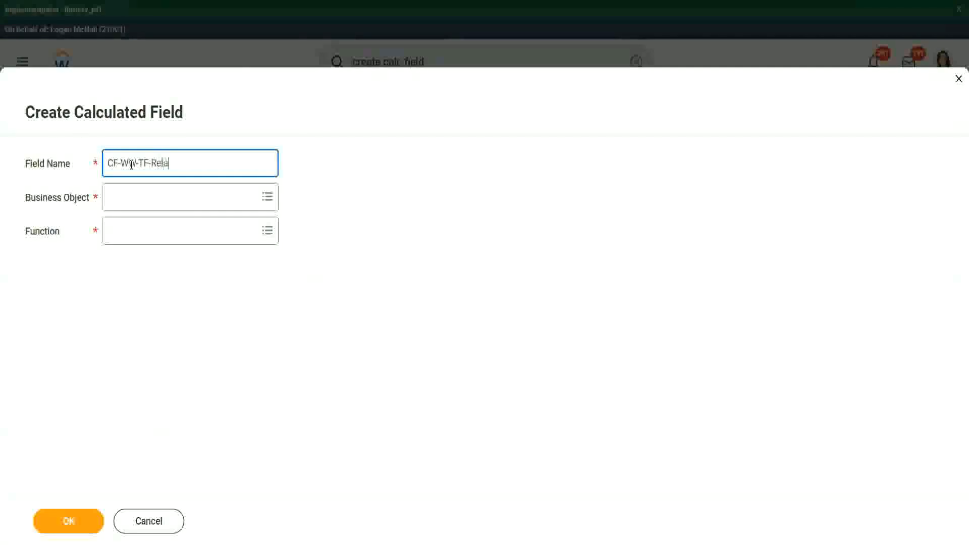
type("tionship is ")
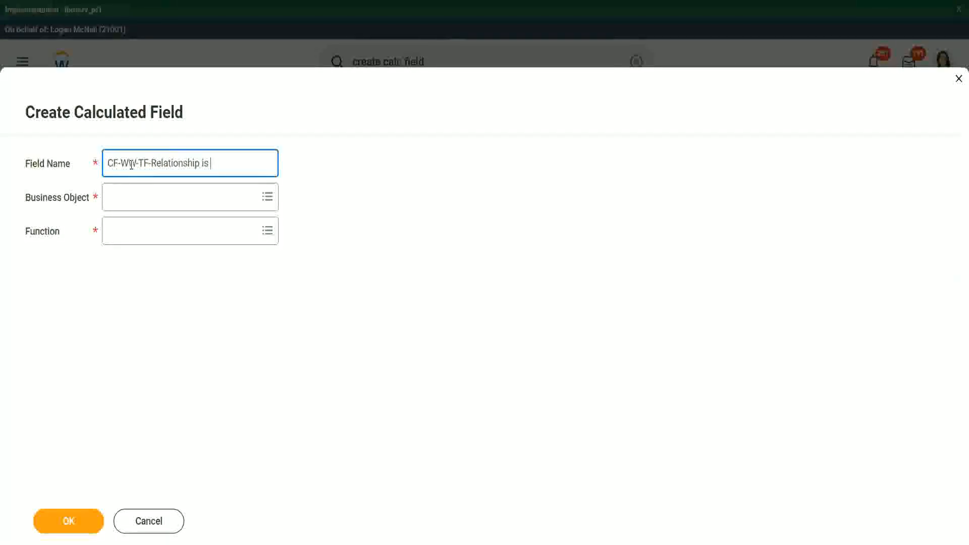
type("child")
key("Left")
key("Left")
key("Left")
key("Left")
key("shift+Right")
type("C")
key("Left")
type("Depende")
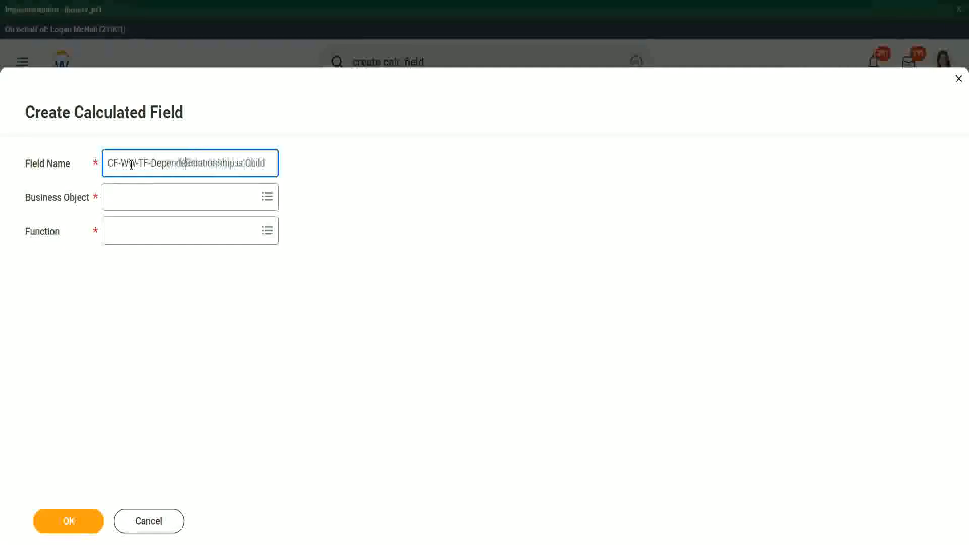
type("nt")
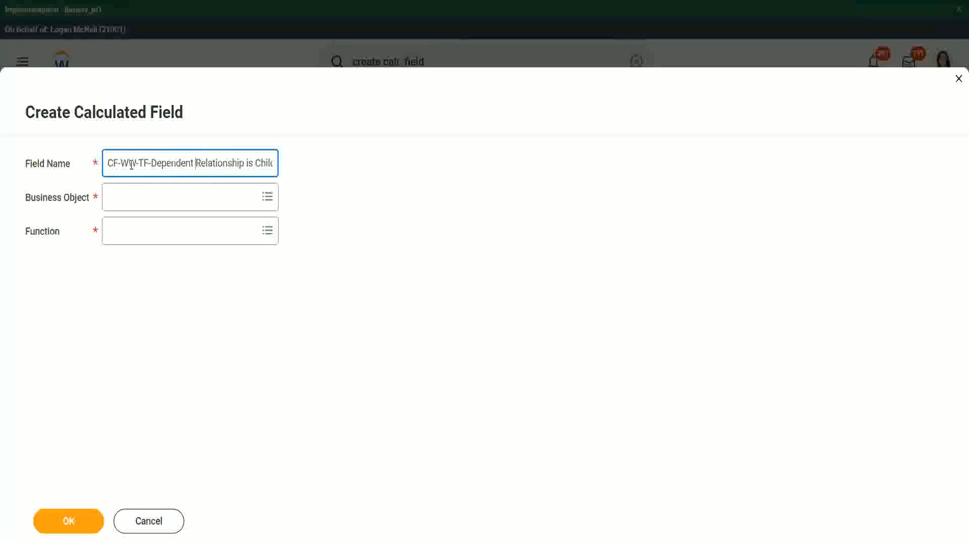
Set the calculated field's business object to Dependent and its function to True/False Condition, and proceed to its definition.
key("Tab")
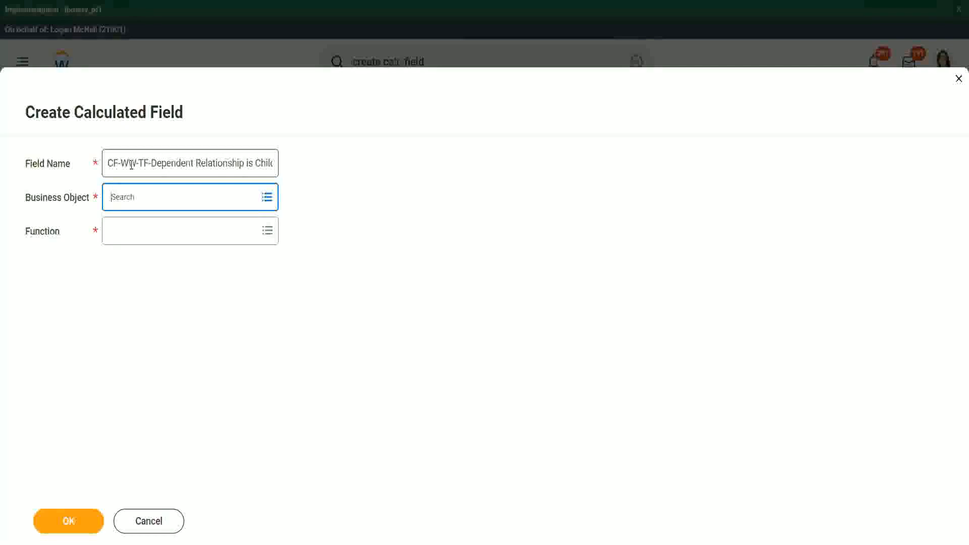
type("depedne")
type("nde")
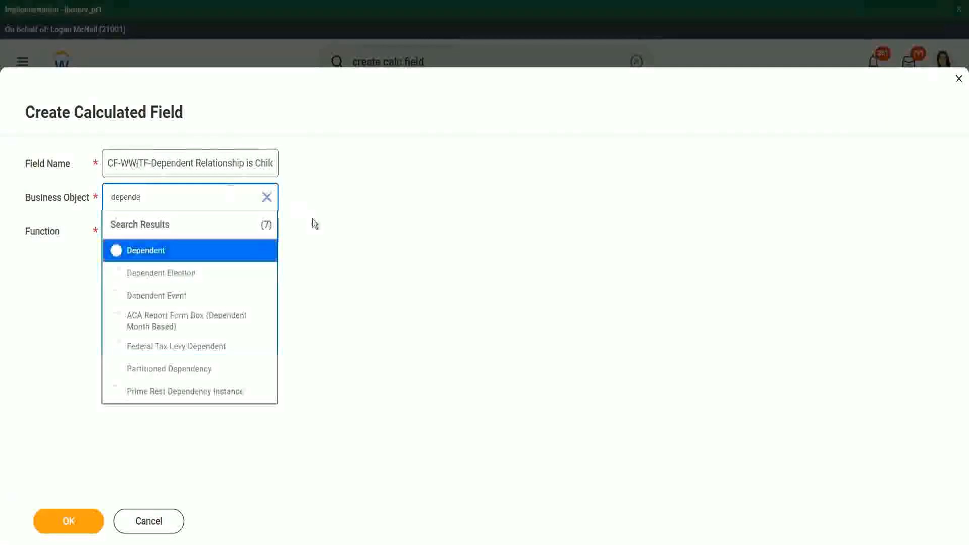
left_click(165, 257)
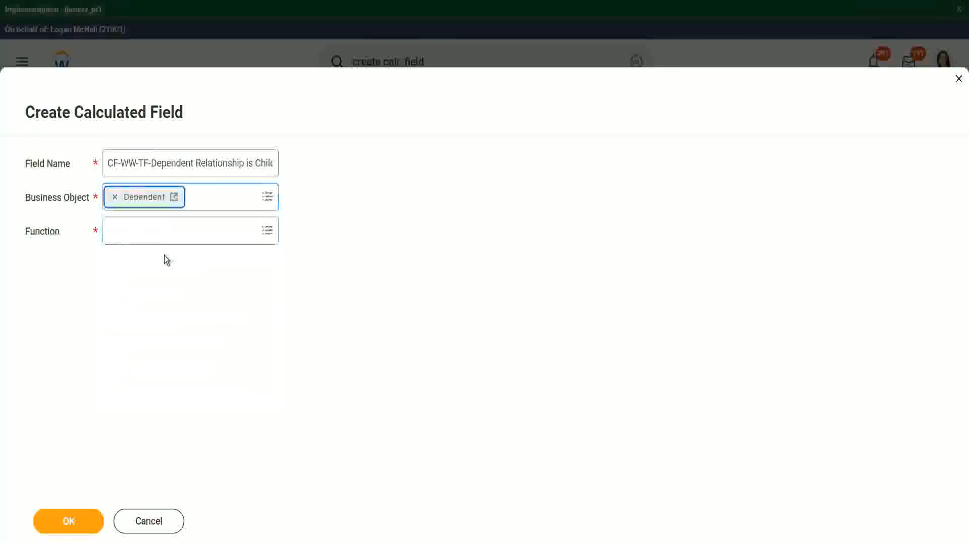
left_click(141, 228)
type("true")
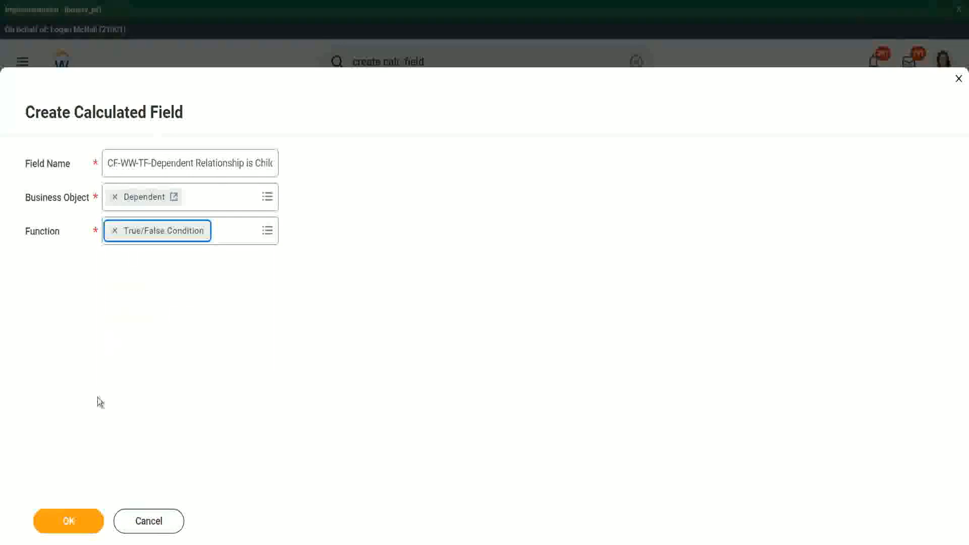
left_click(75, 523)
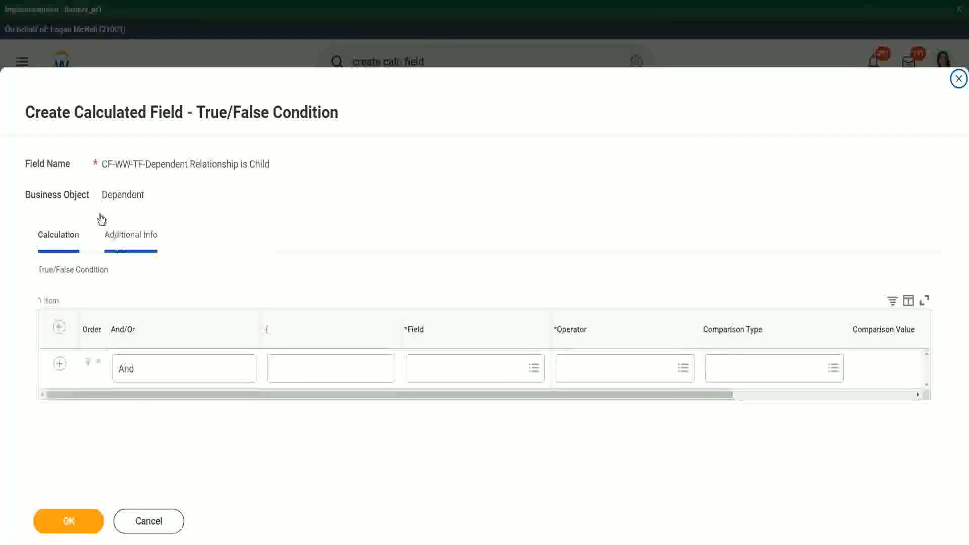
Choose the delivered Relationship field for the condition row and check its report field details.
left_click_drag(102, 196, 144, 195)
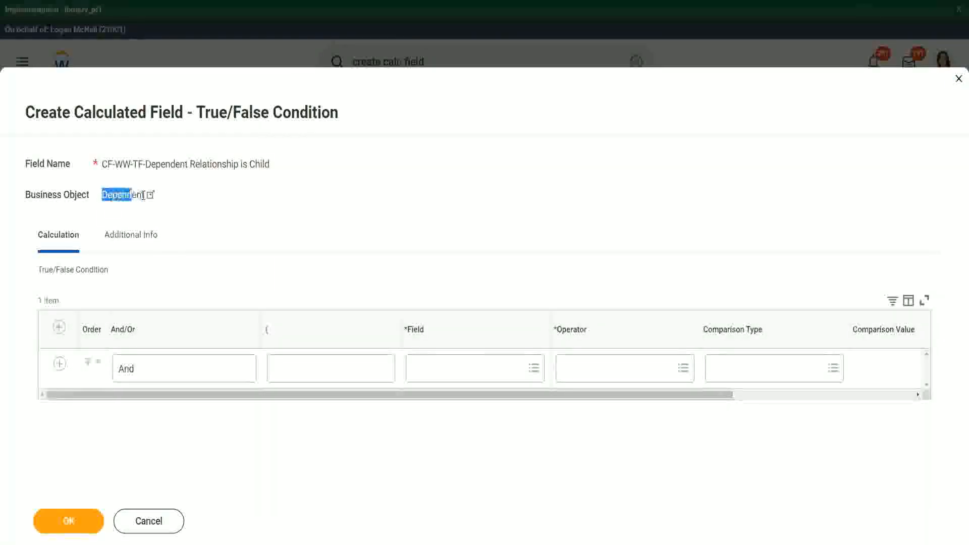
left_click(400, 212)
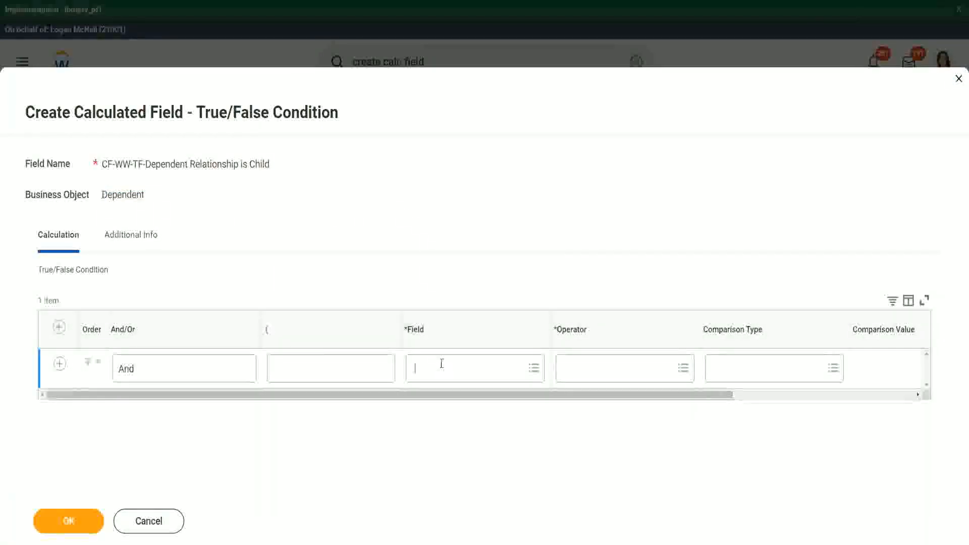
type("relation")
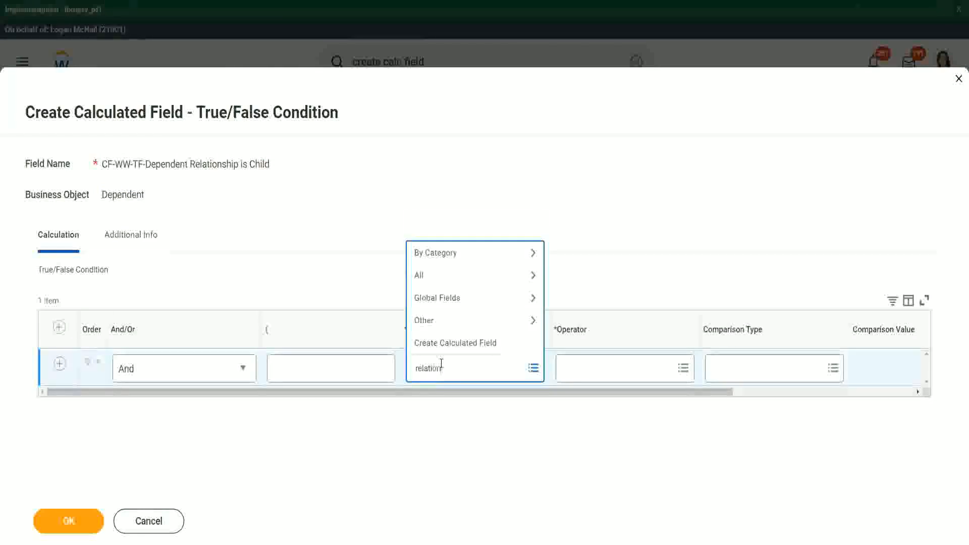
type("ship")
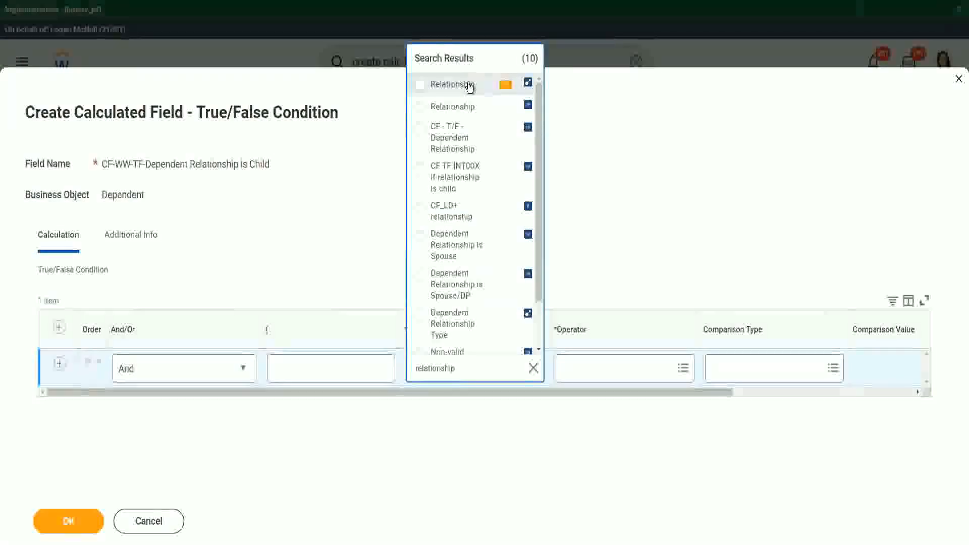
left_click(469, 86)
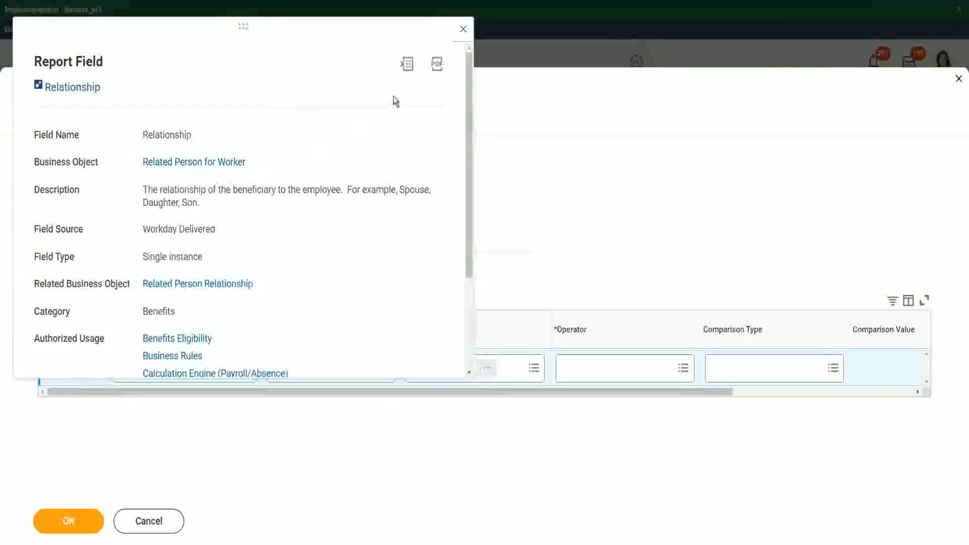
left_click(462, 29)
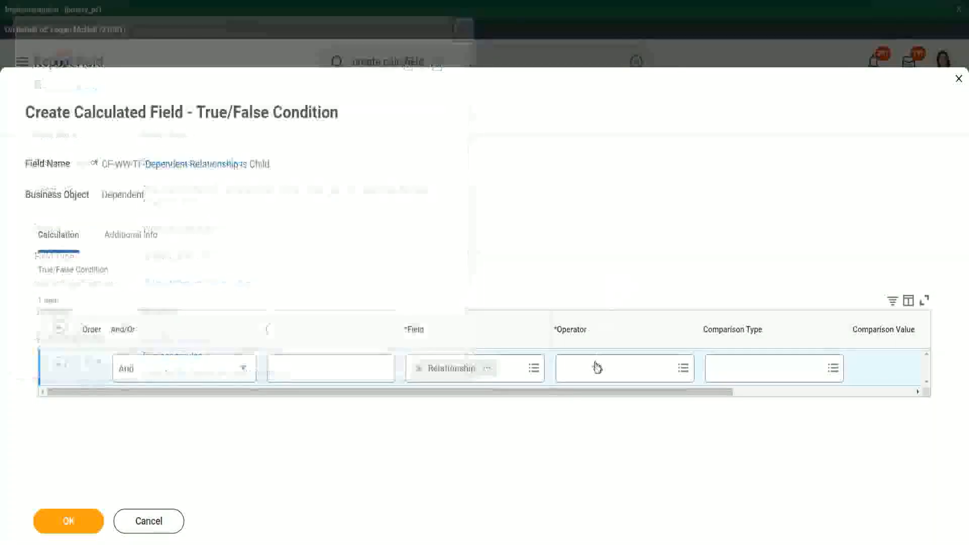
Set the condition's operator to "in the selection list".
left_click(597, 367)
left_click(606, 322)
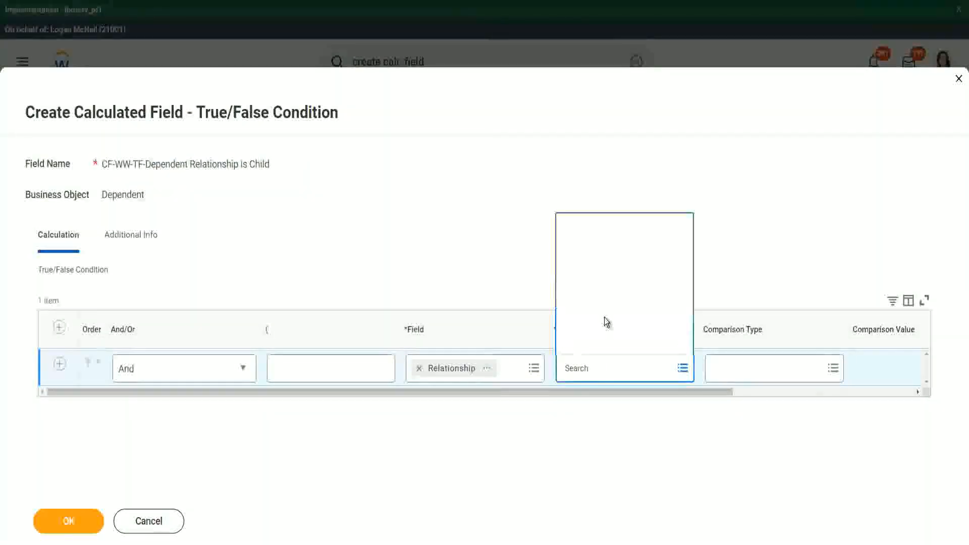
left_click(619, 278)
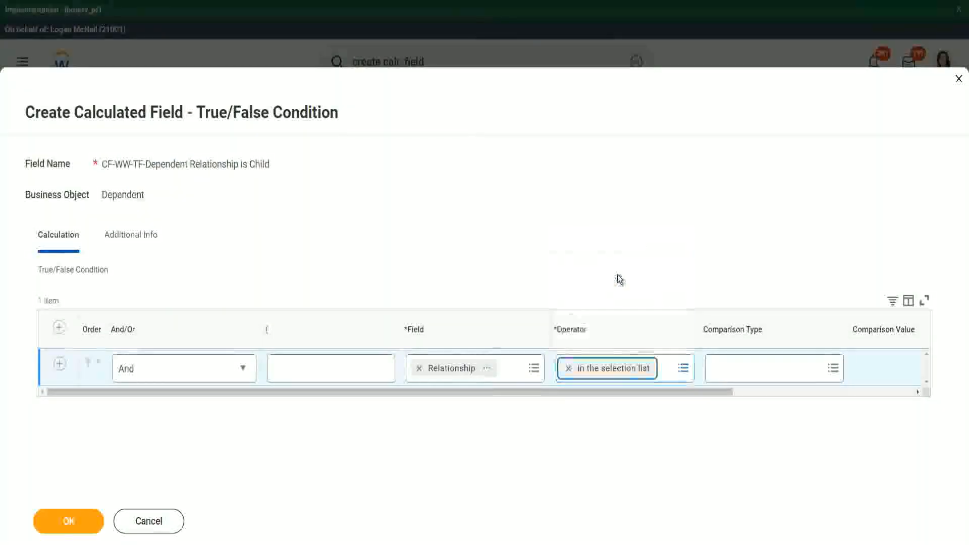
Select Child as the condition's comparison value and save the True/False calculated field.
left_click_drag(623, 401, 817, 388)
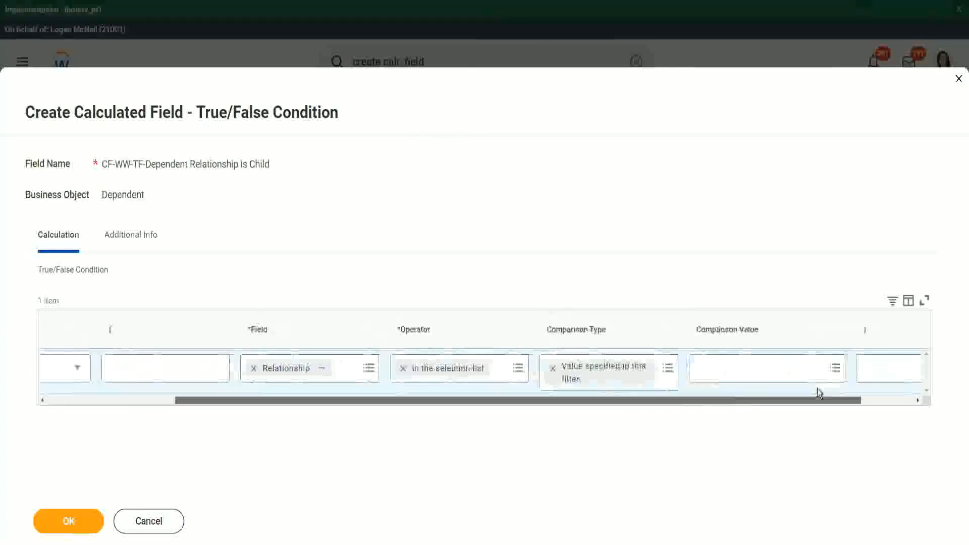
left_click(662, 369)
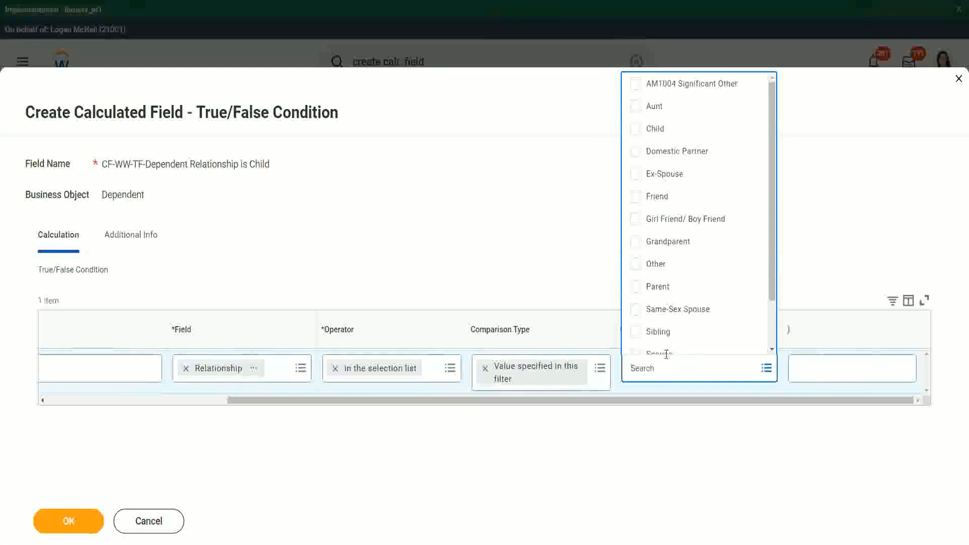
left_click(637, 130)
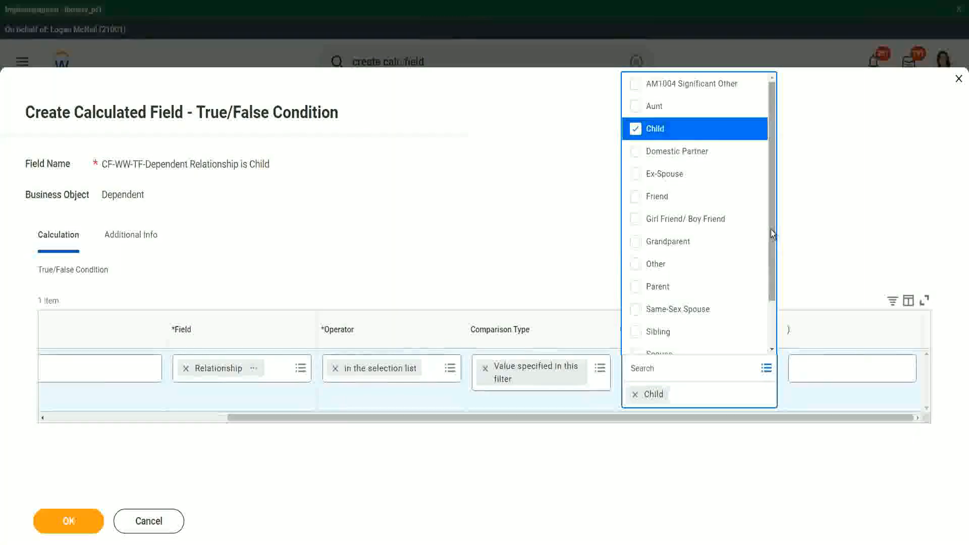
left_click_drag(772, 230, 771, 290)
scroll(780, 244, "up", 3)
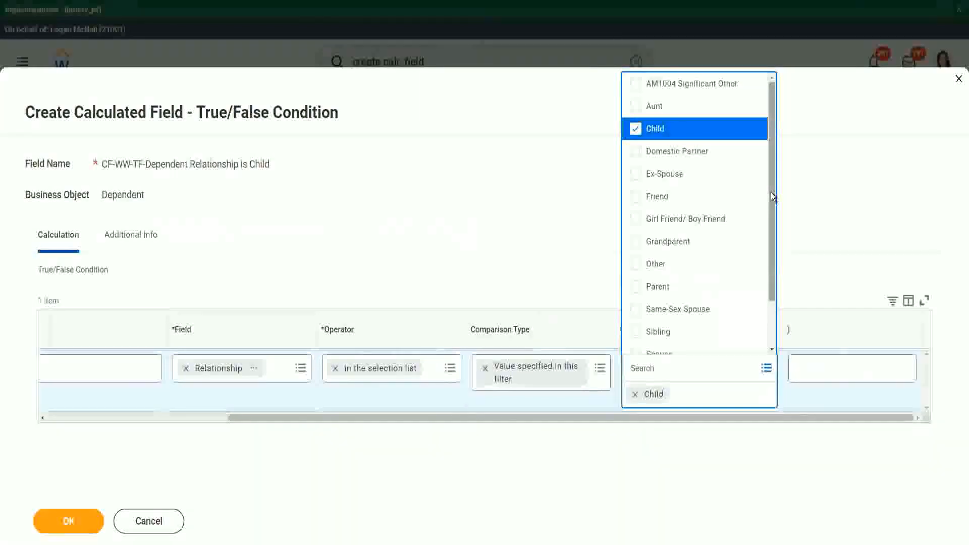
scroll(770, 218, "down", 2)
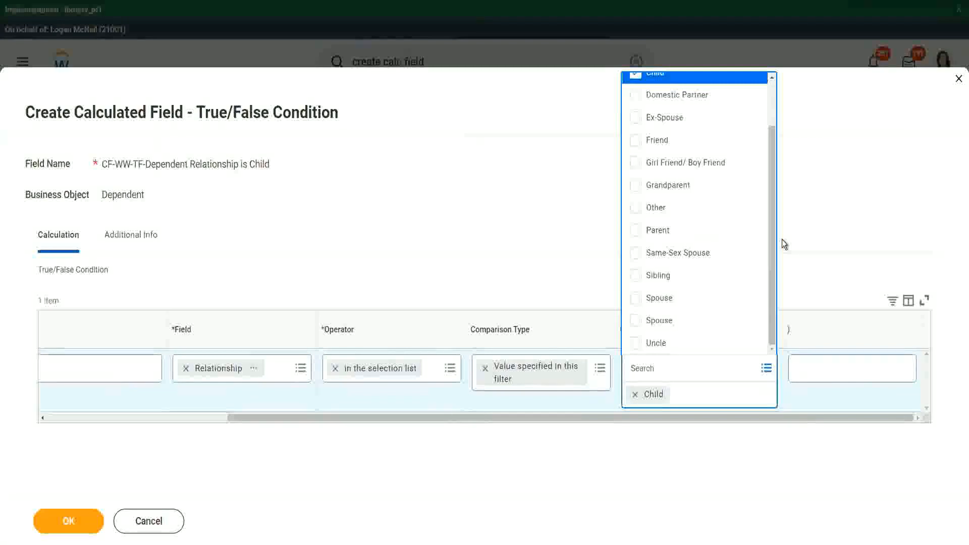
left_click(524, 231)
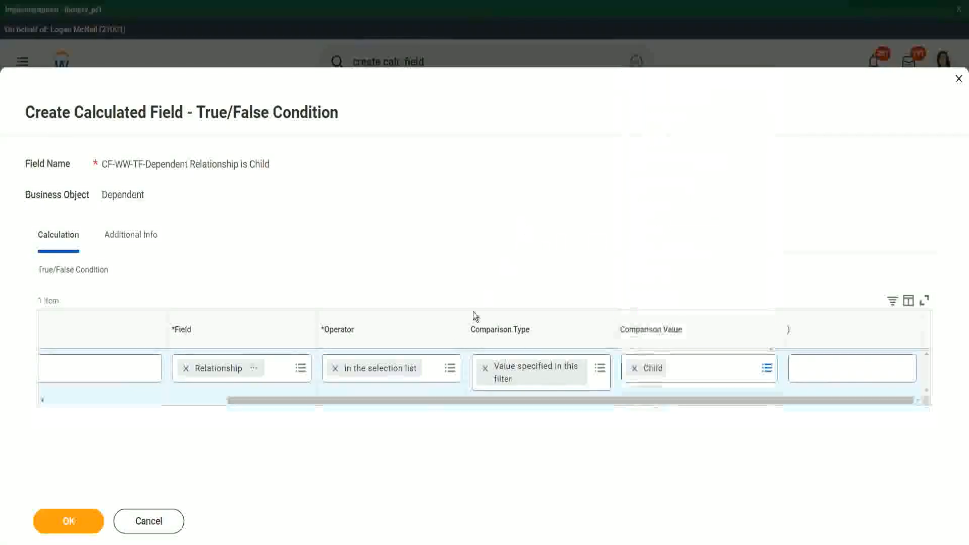
left_click_drag(274, 401, 80, 423)
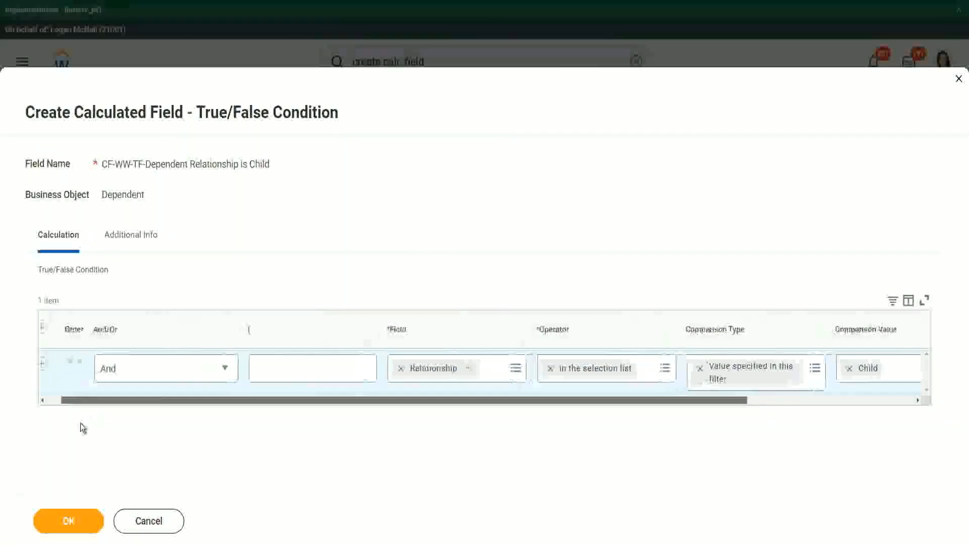
left_click(67, 520)
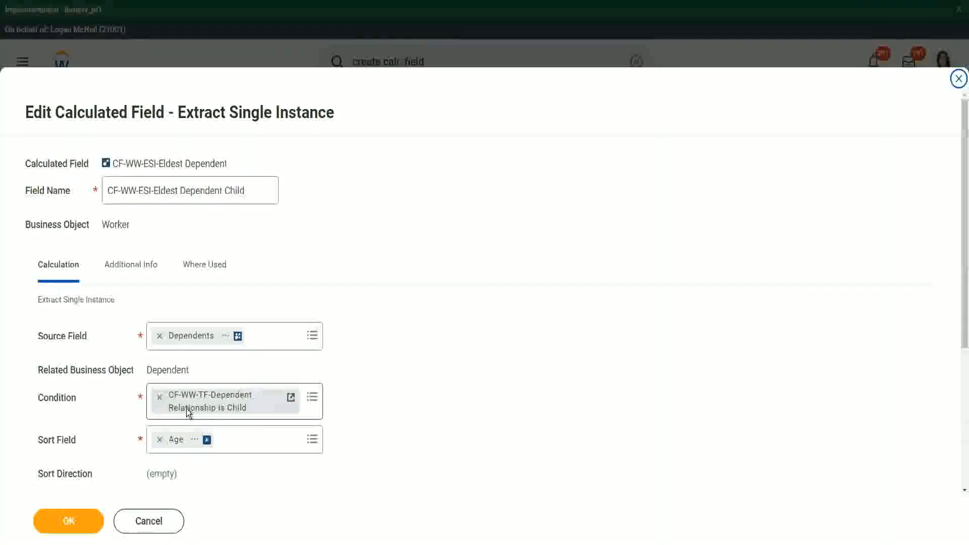
Review the Extract Single Instance settings and save the calculated field as CF-WW-ESI-Eldest Dependent Child.
scroll(187, 408, "down", 3)
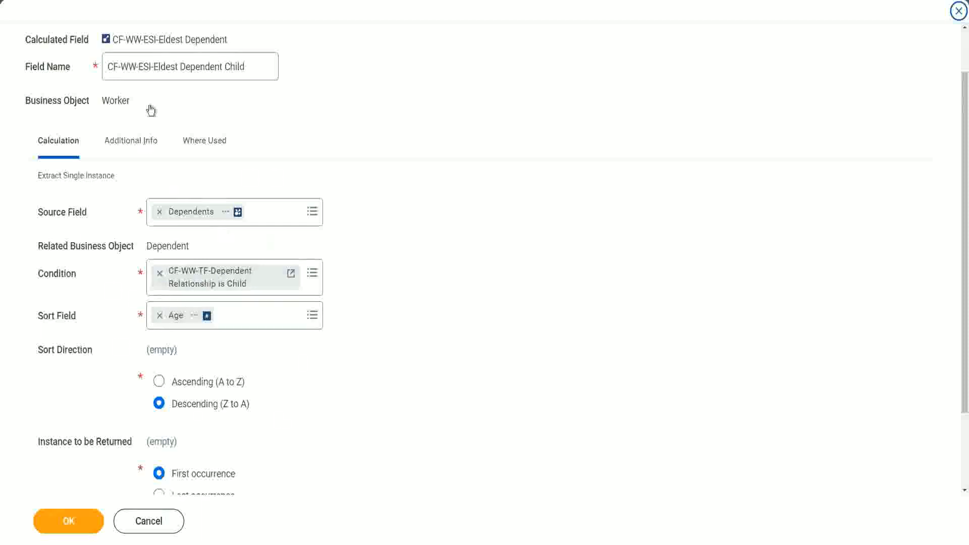
left_click(244, 74)
left_click(61, 524)
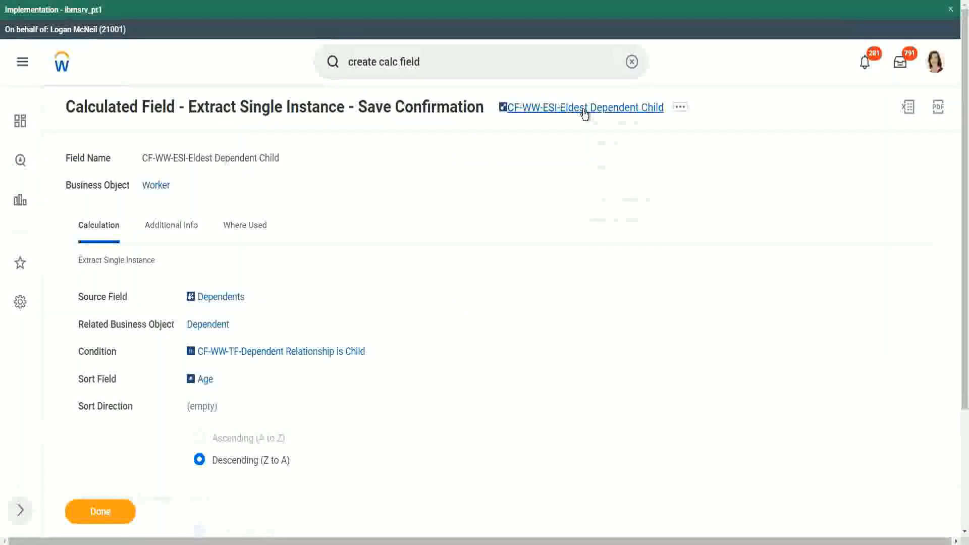
Copy the name text of the saved CF-WW-ESI-Eldest Dependent Child calculated field.
right_click(585, 112)
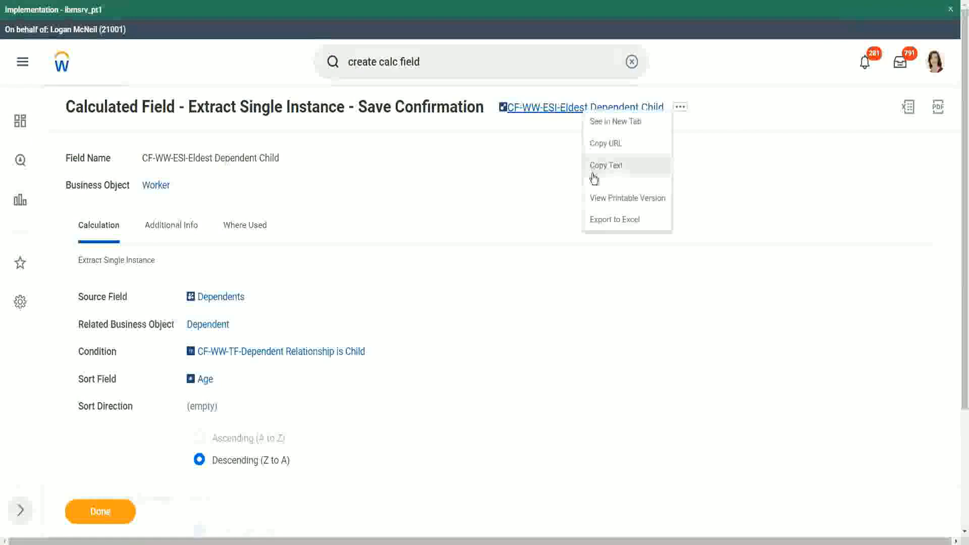
left_click(594, 179)
left_click(429, 61)
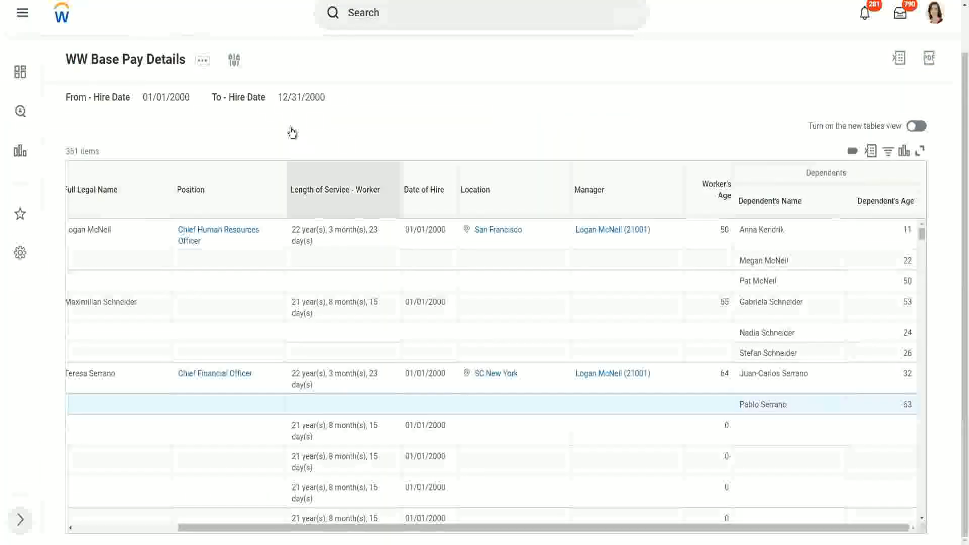
Open the WW Base Pay Details custom report for editing.
left_click(205, 65)
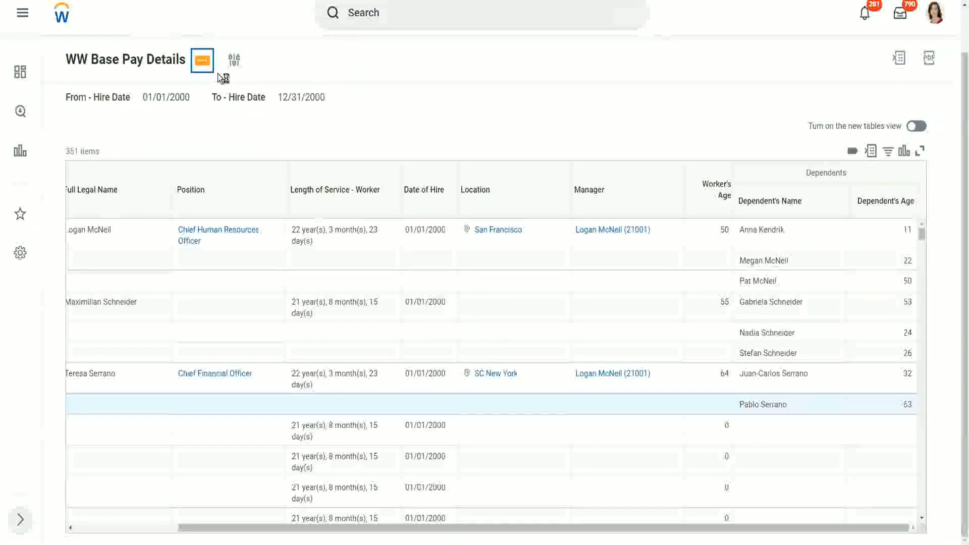
left_click(203, 62)
mouse_move(265, 115)
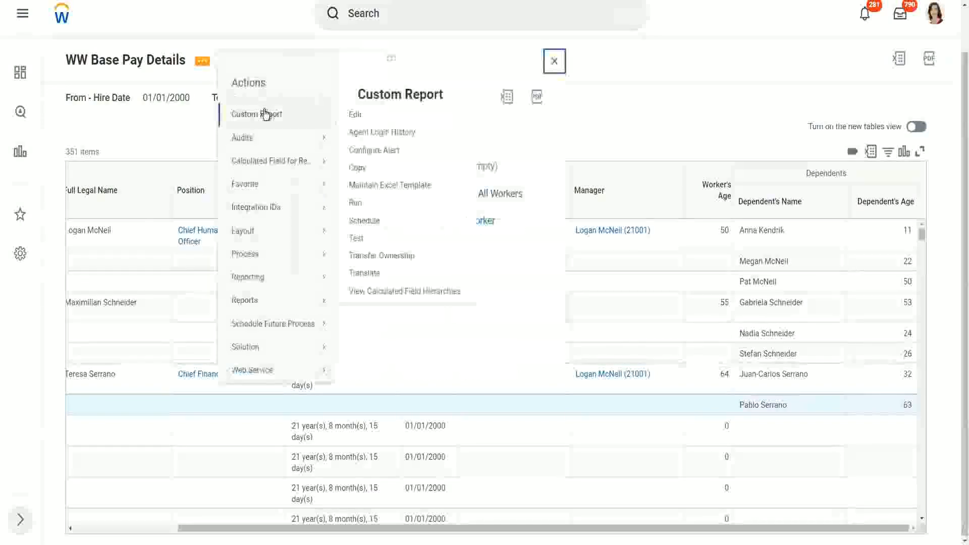
left_click(356, 116)
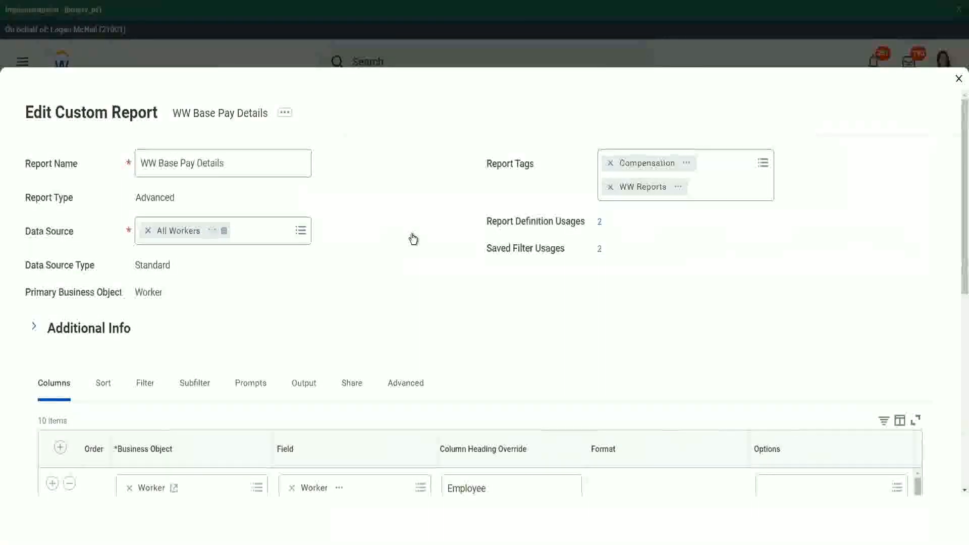
Add a Worker column below Worker's Age in the report, using the field CF-WW-ESI-Eldest Dependent Child.
scroll(413, 239, "down", 5)
scroll(271, 368, "down", 3)
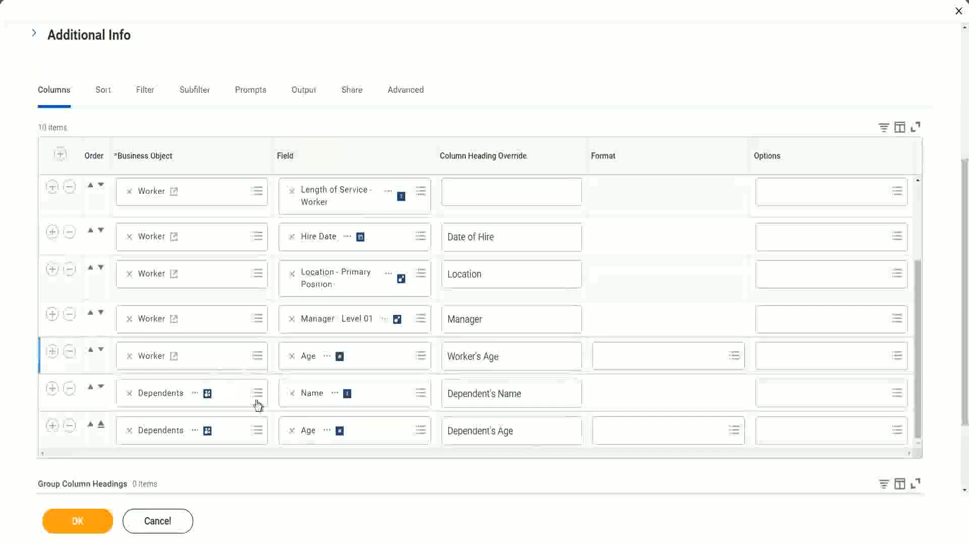
left_click(52, 352)
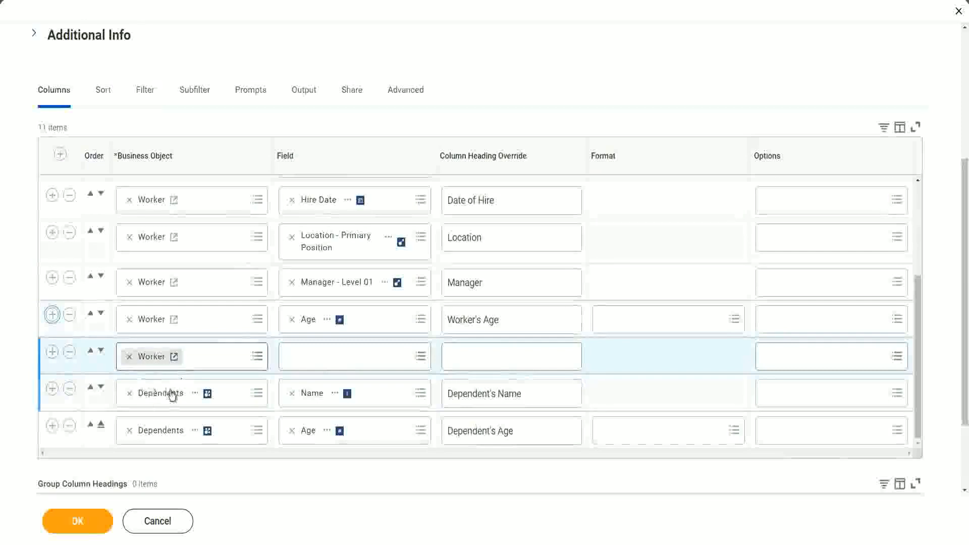
left_click(320, 351)
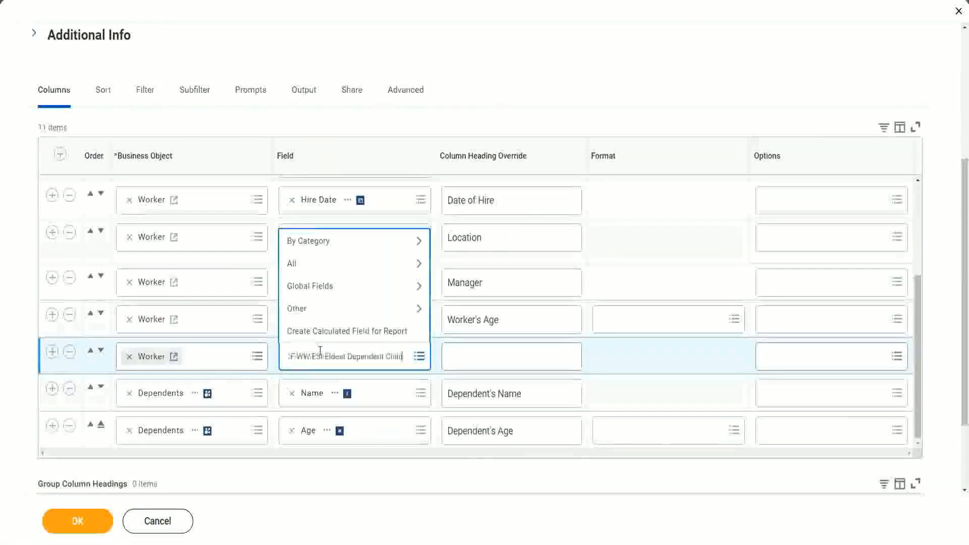
key("ctrl+v")
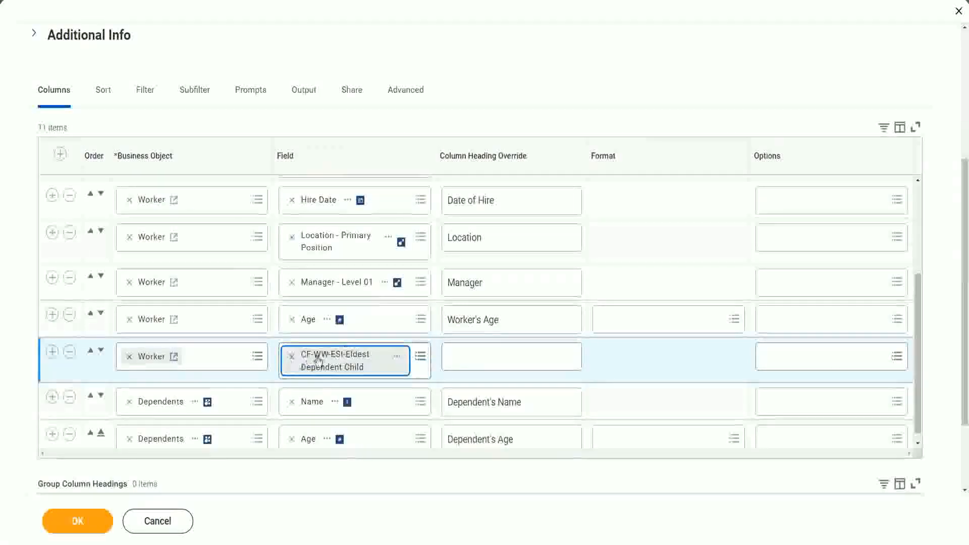
Set the new column's heading override to Eldest Dependent Child and save the report.
left_click(468, 358)
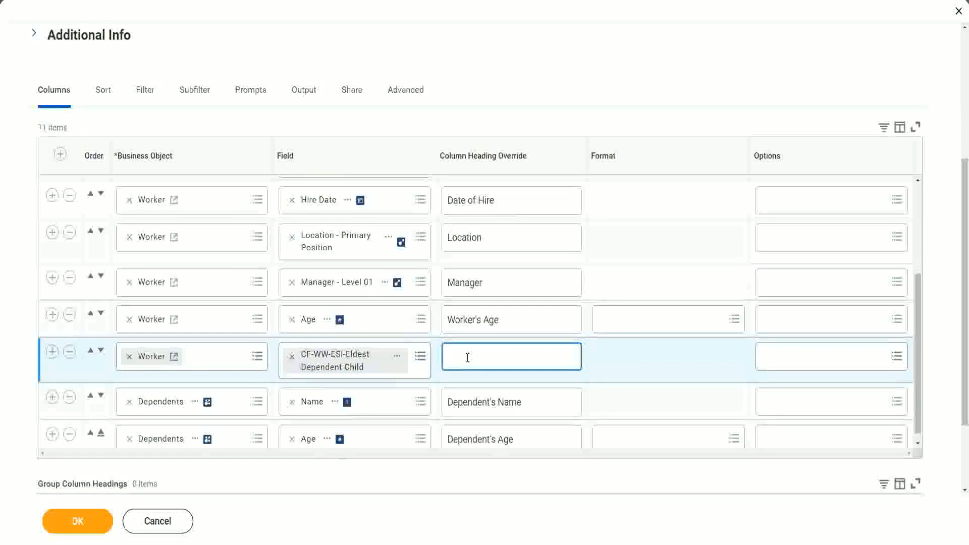
type("Eld")
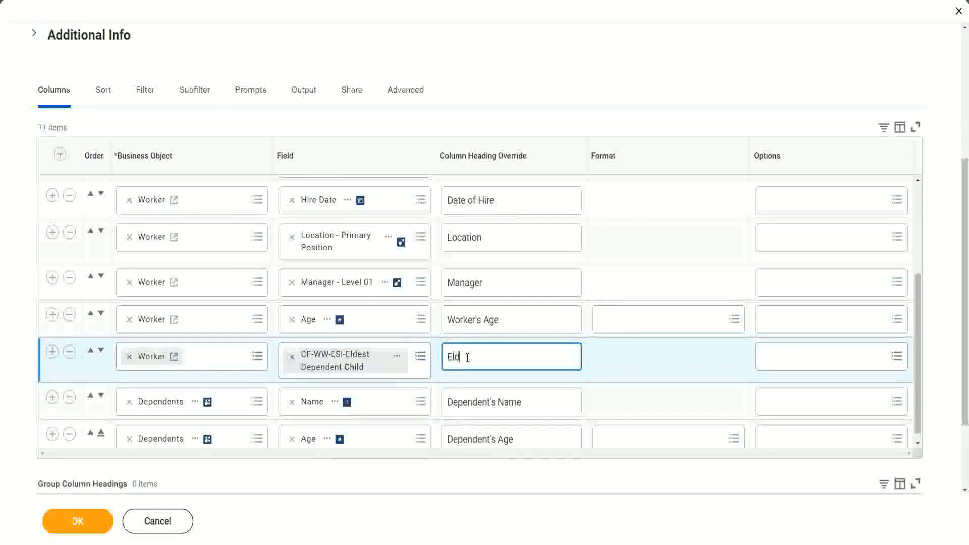
type("est De")
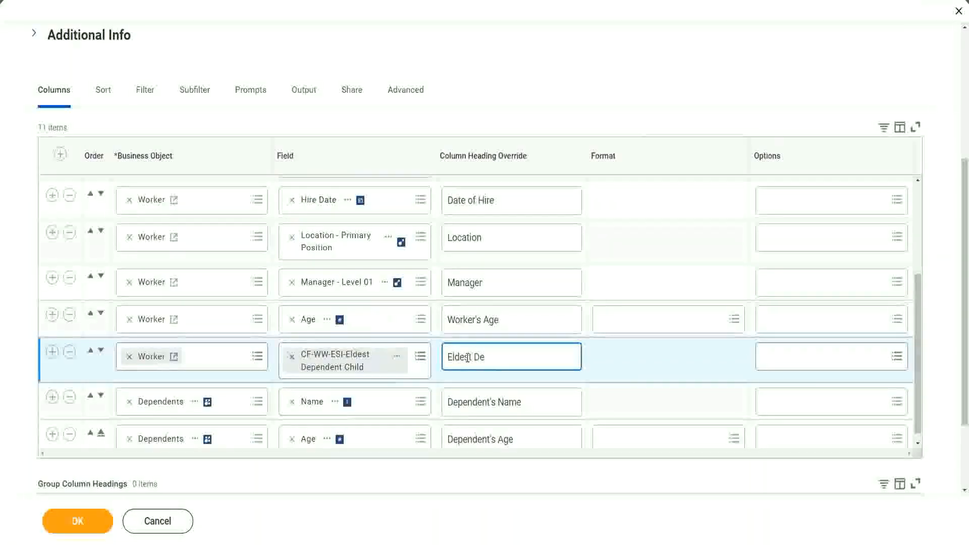
type("penden")
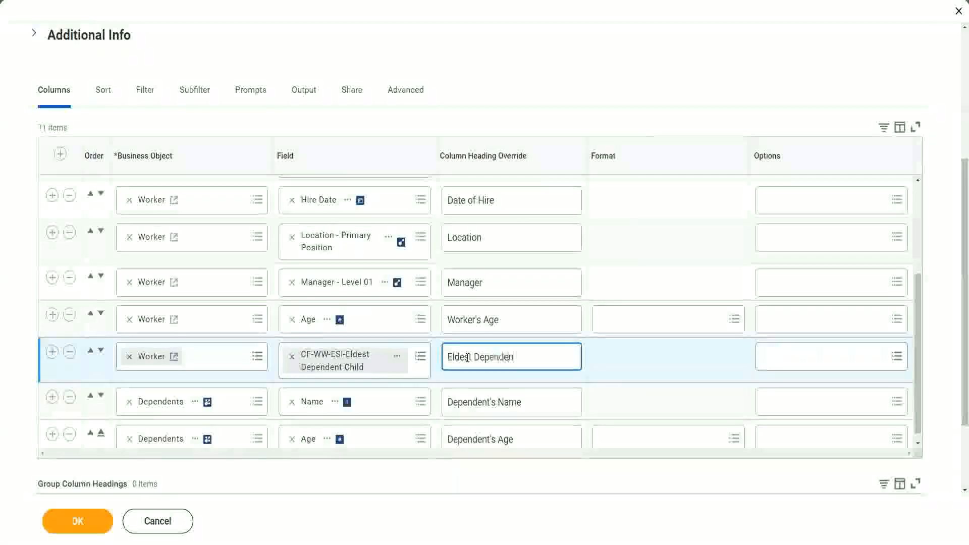
type("t Child")
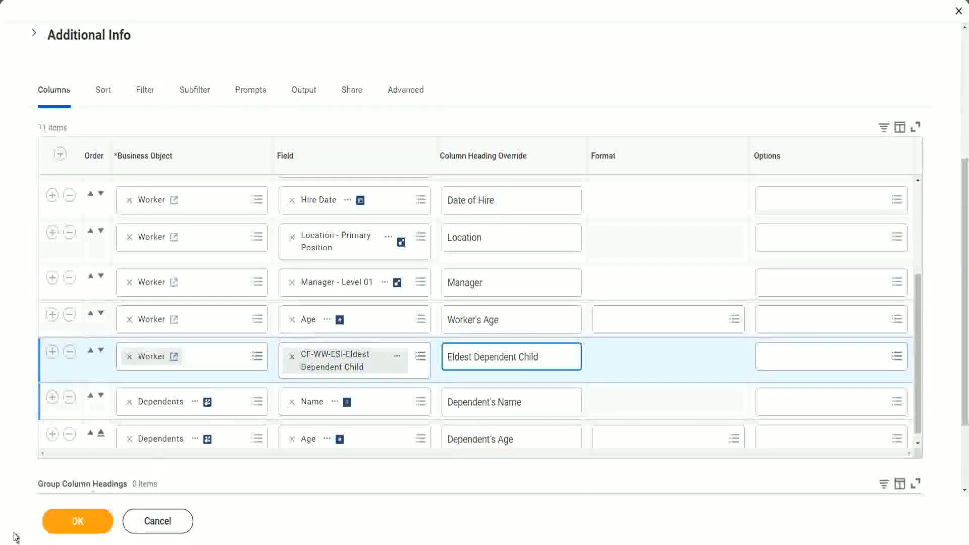
left_click(117, 457)
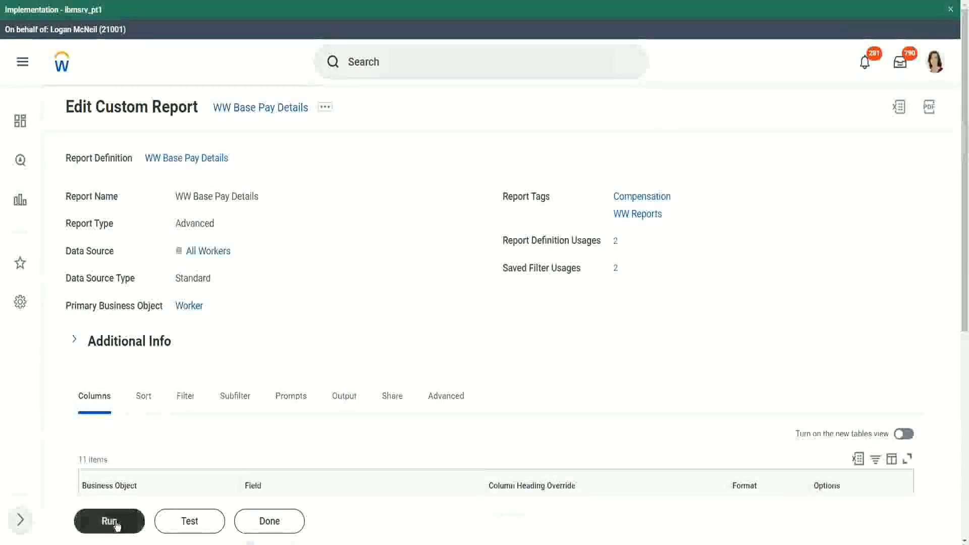
Run the report for hire dates from 01/01/2000 to 12/31/2000.
left_click(112, 522)
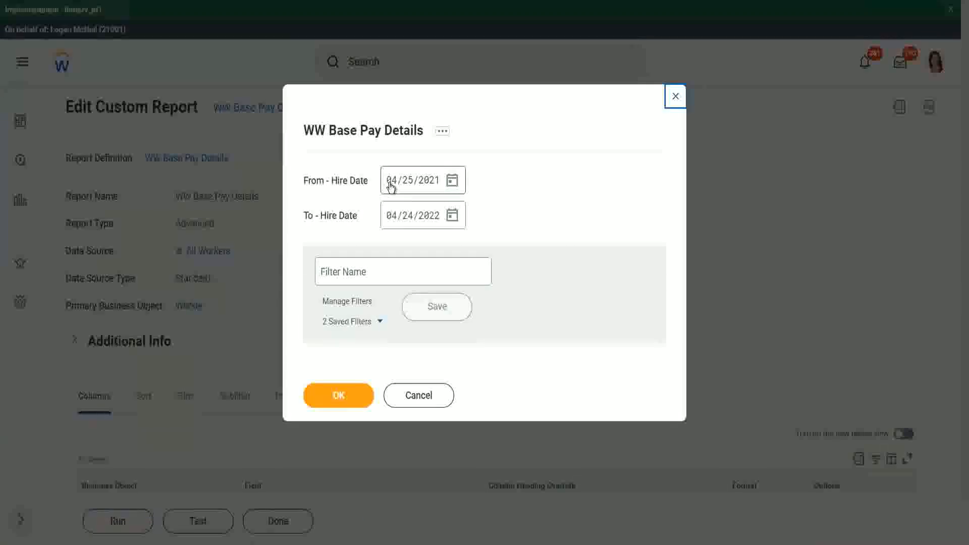
left_click(391, 187)
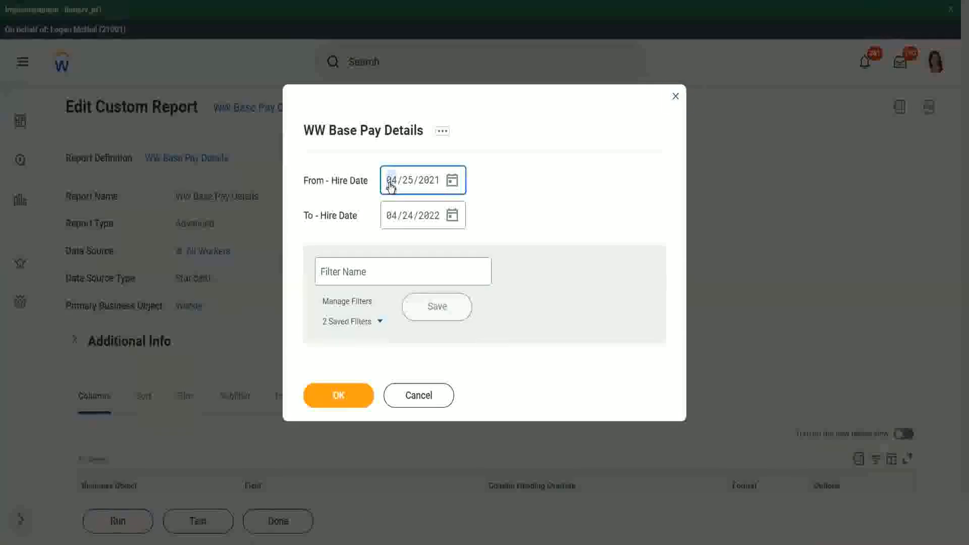
type("0101")
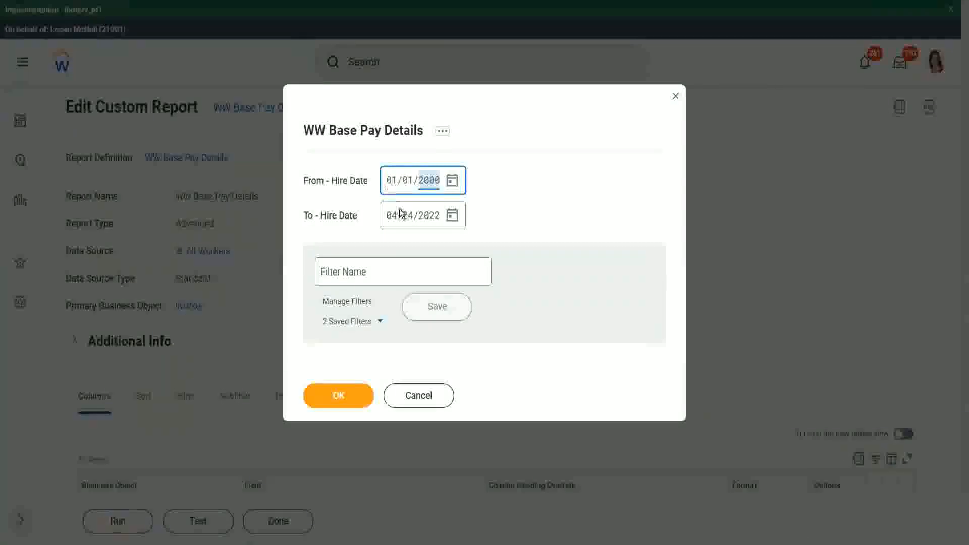
left_click(392, 223)
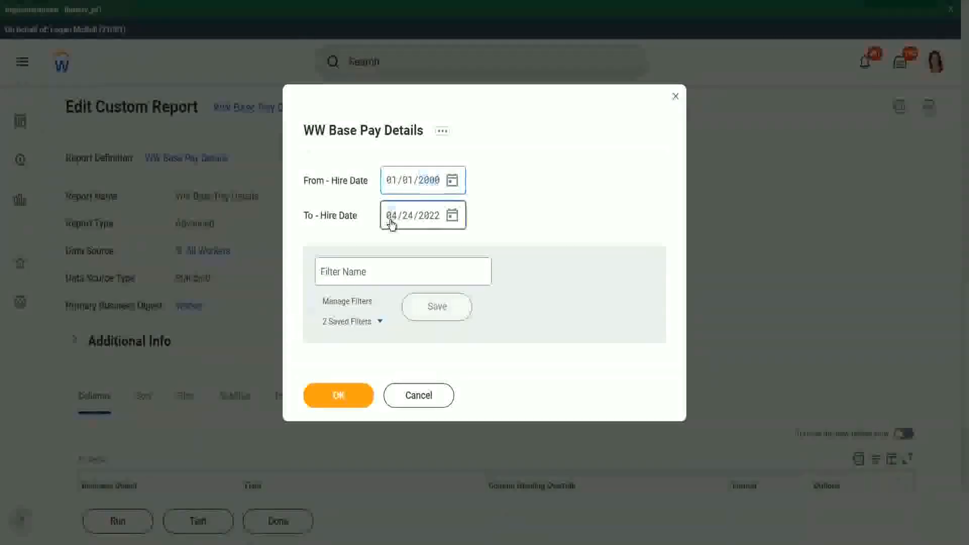
type("12/31/2000")
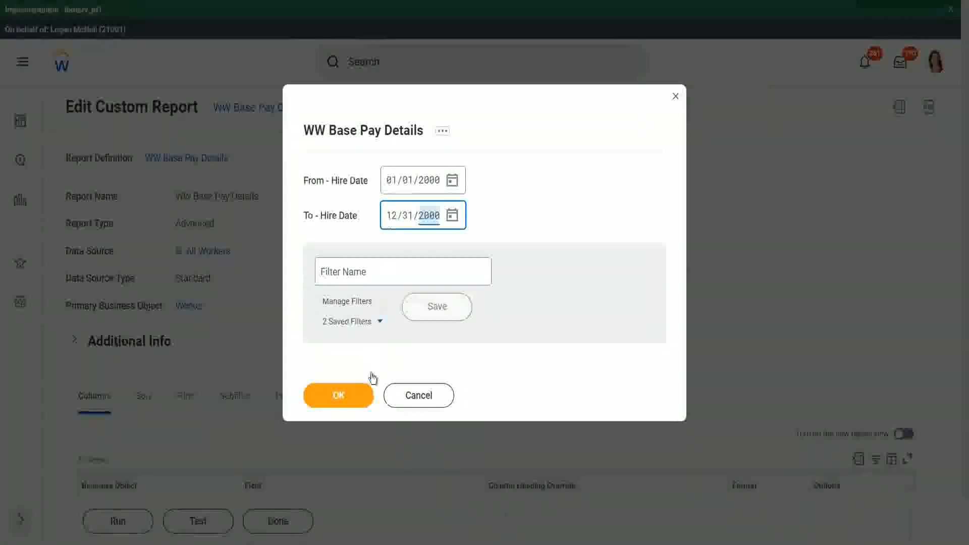
left_click(348, 395)
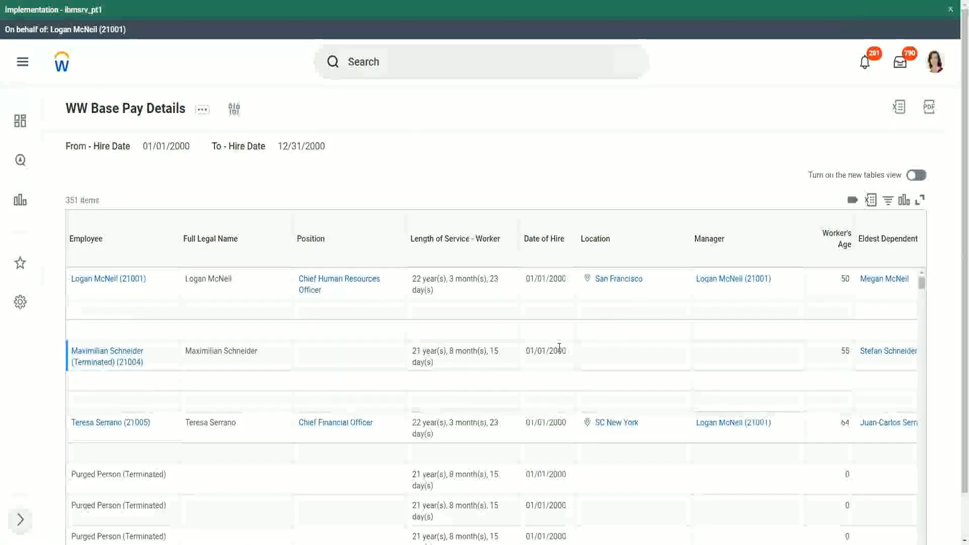
Compare the first worker's Eldest Dependent Child value with the listed dependents' names and ages in the report results.
scroll(559, 350, "down", 1)
scroll(870, 347, "up", 1)
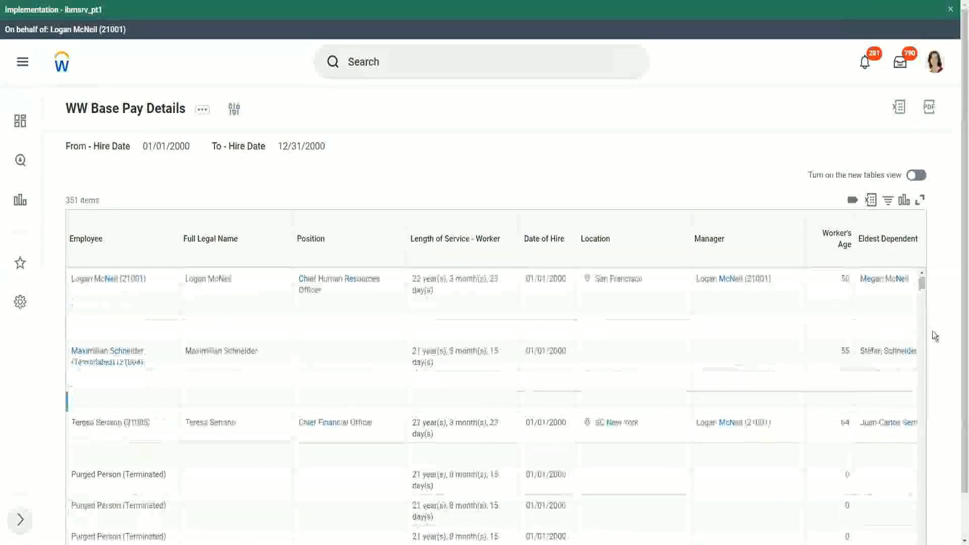
scroll(958, 379, "down", 1)
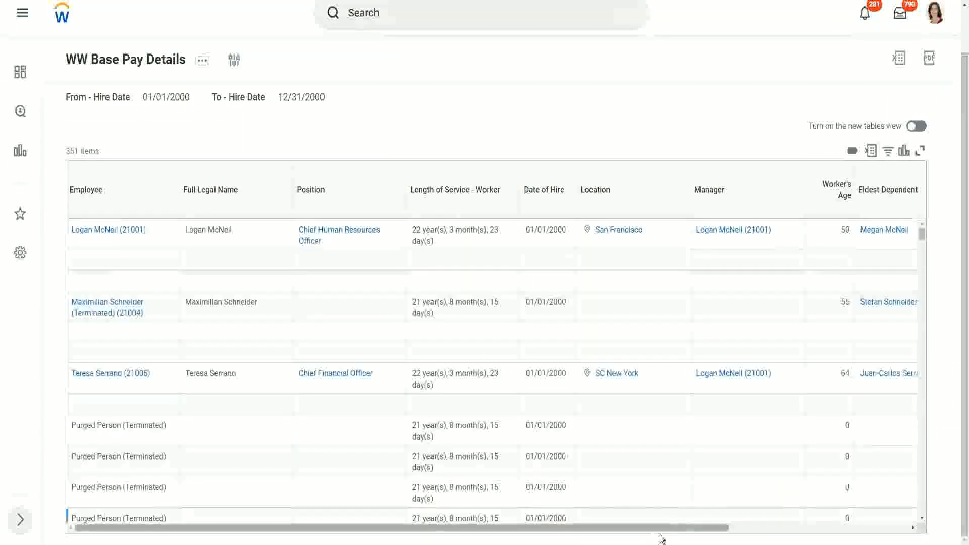
left_click_drag(676, 528, 905, 540)
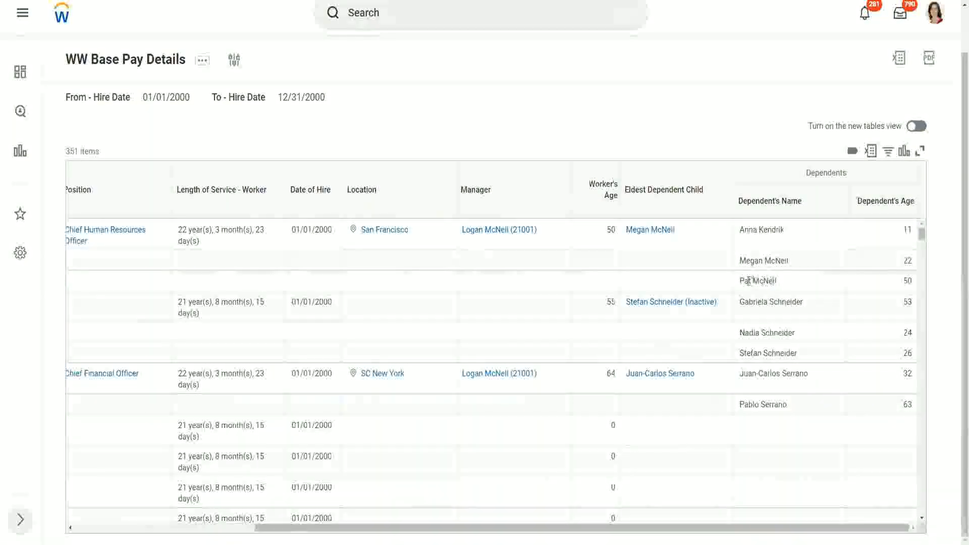
left_click_drag(741, 283, 791, 266)
left_click_drag(740, 229, 786, 238)
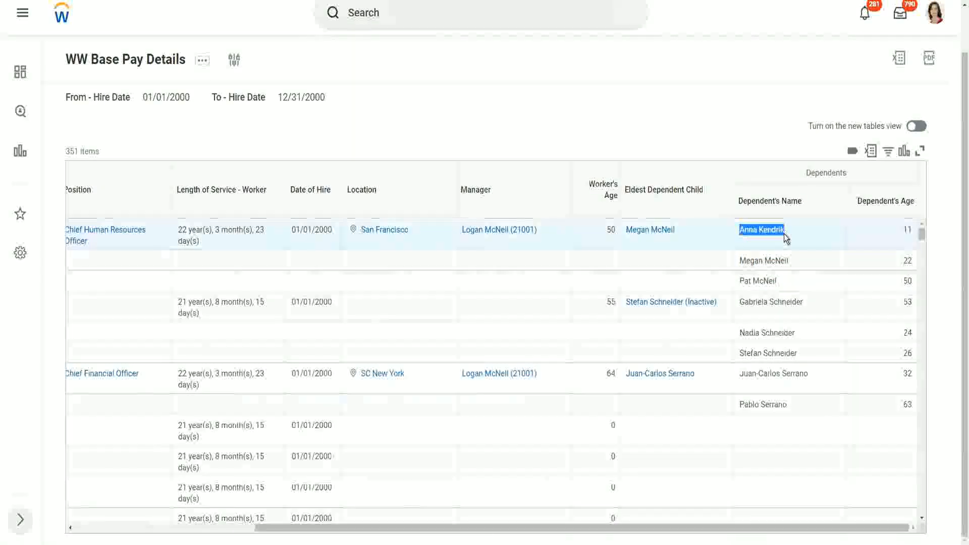
left_click(770, 227)
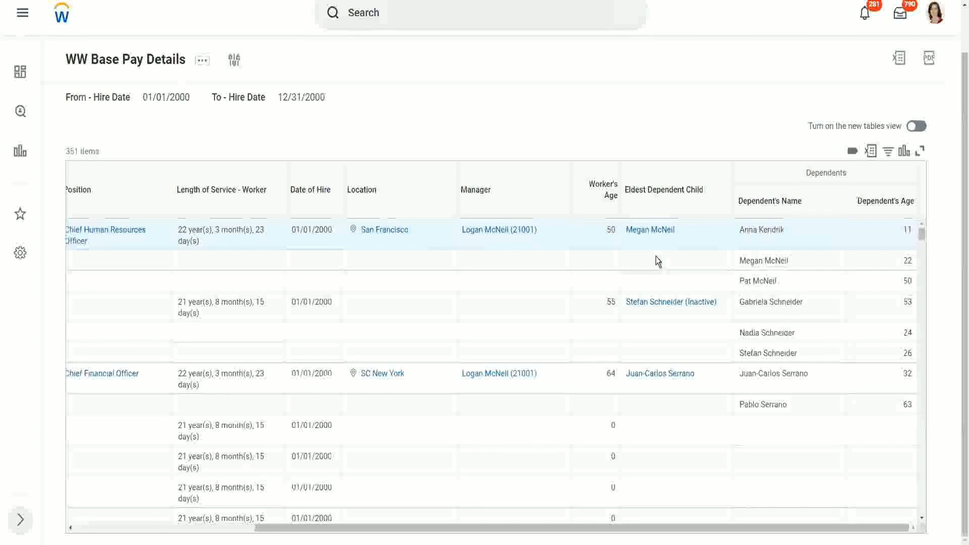
Open the first worker's eldest dependent child in a new browser tab and review the relationship, age and other dependent details.
right_click(646, 229)
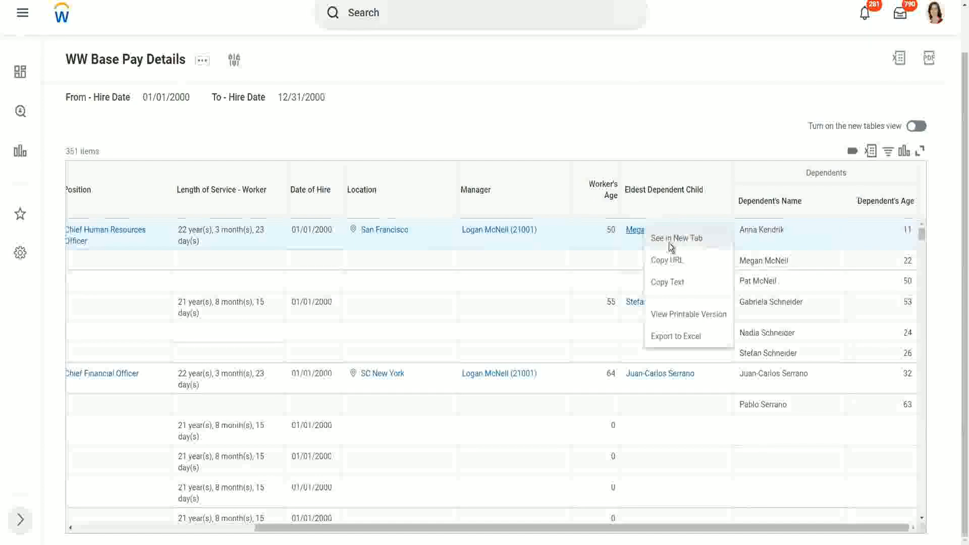
left_click(670, 243)
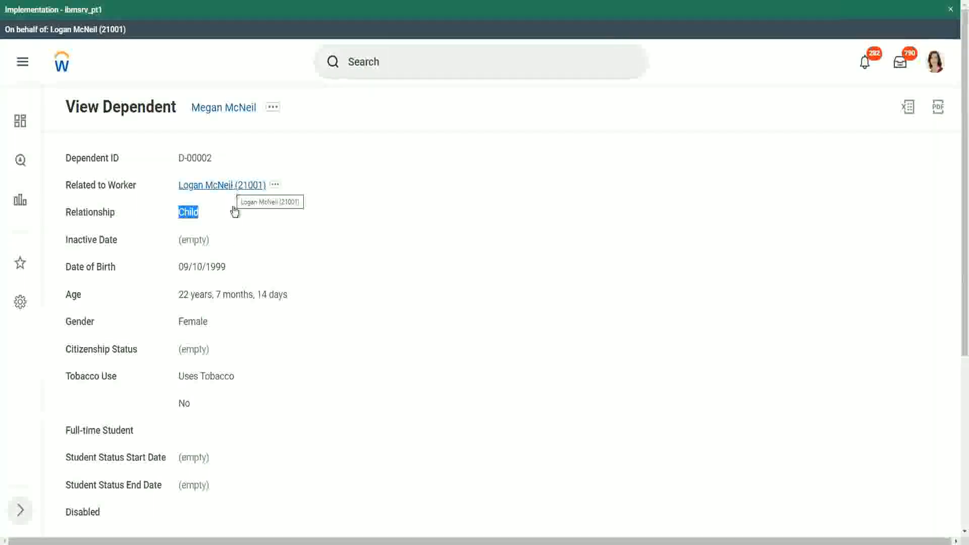
left_click(286, 291)
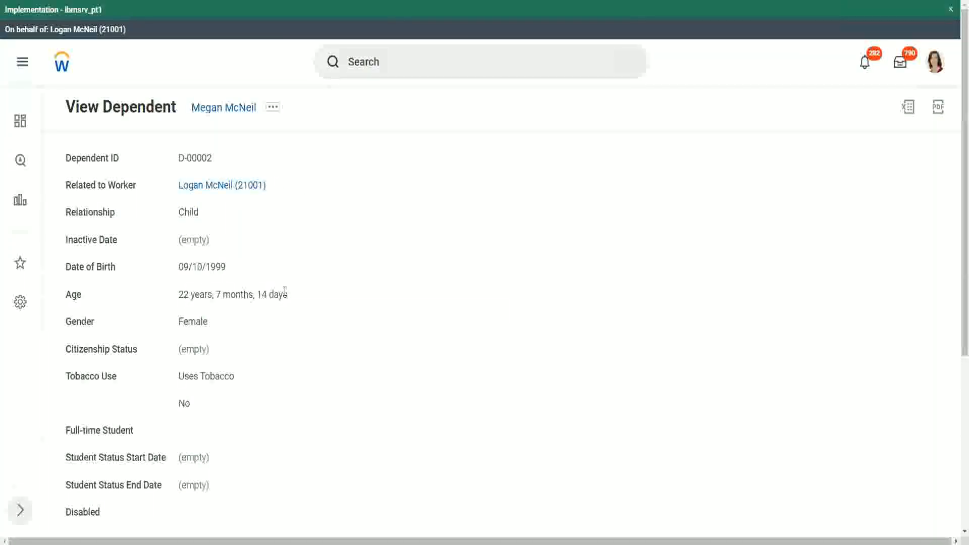
scroll(271, 329, "down", 3)
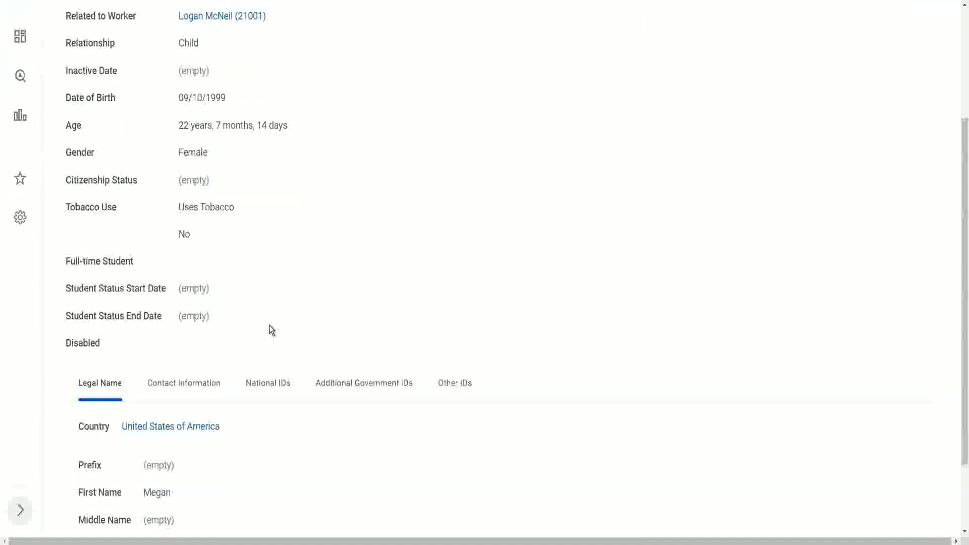
scroll(271, 329, "down", 2)
scroll(275, 133, "up", 5)
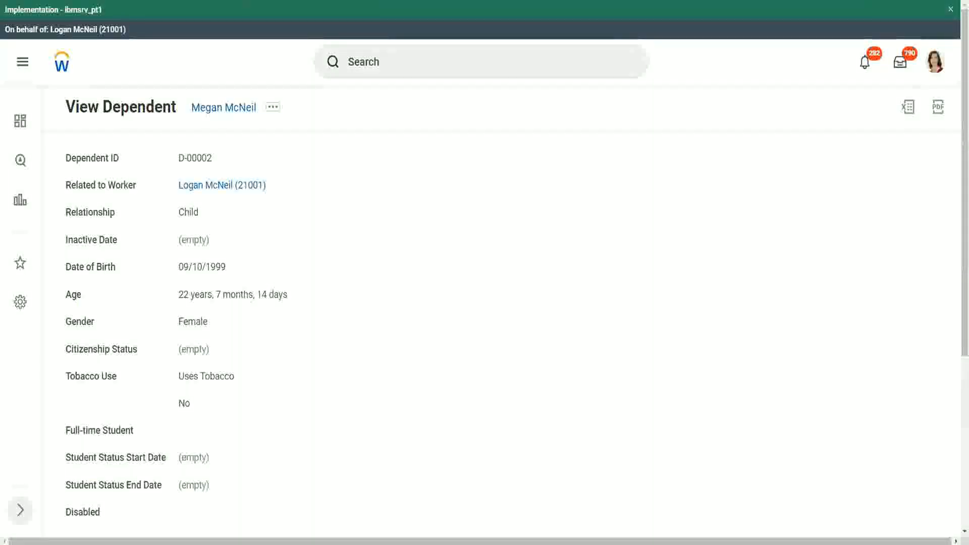
Return to the report results and check the other workers' Eldest Dependent Child values against their dependents' names and ages.
left_click(248, 1)
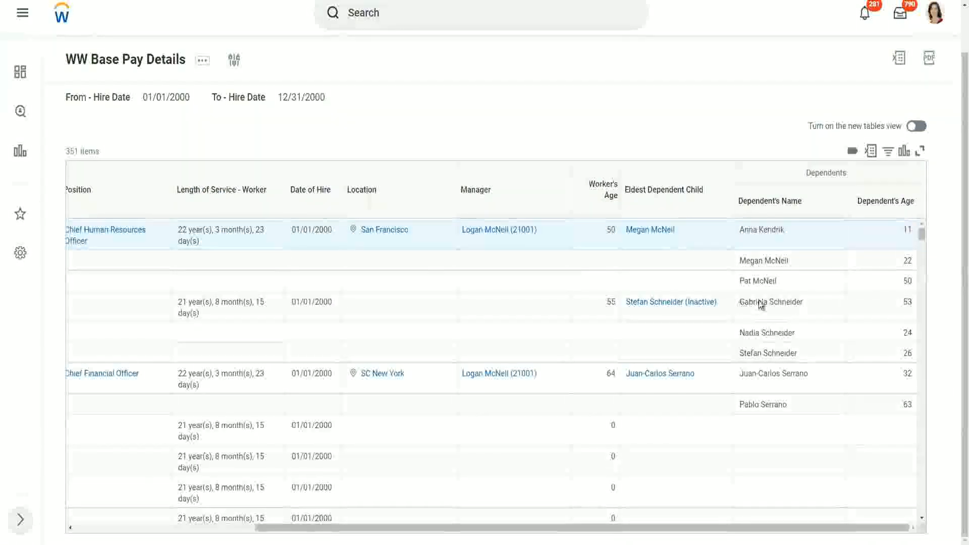
left_click_drag(741, 302, 805, 303)
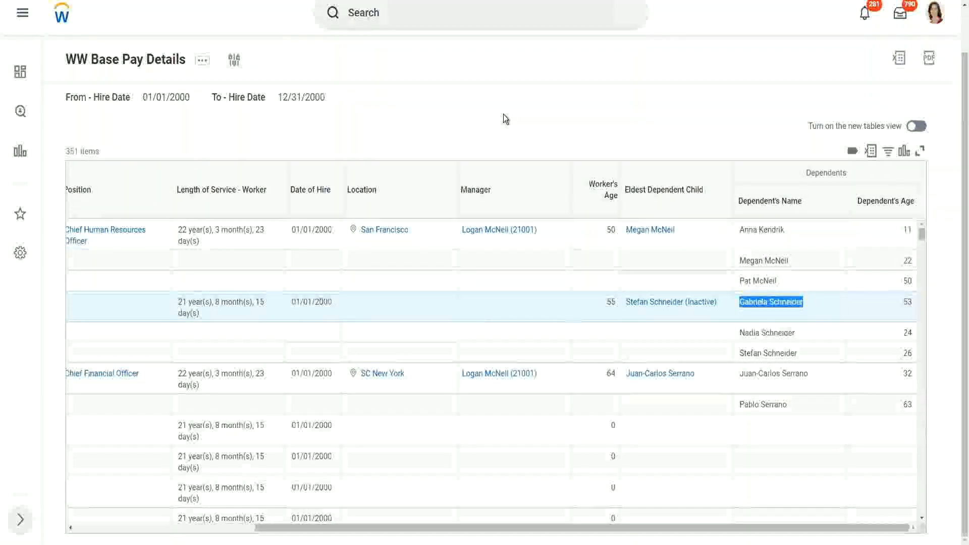
left_click(487, 120)
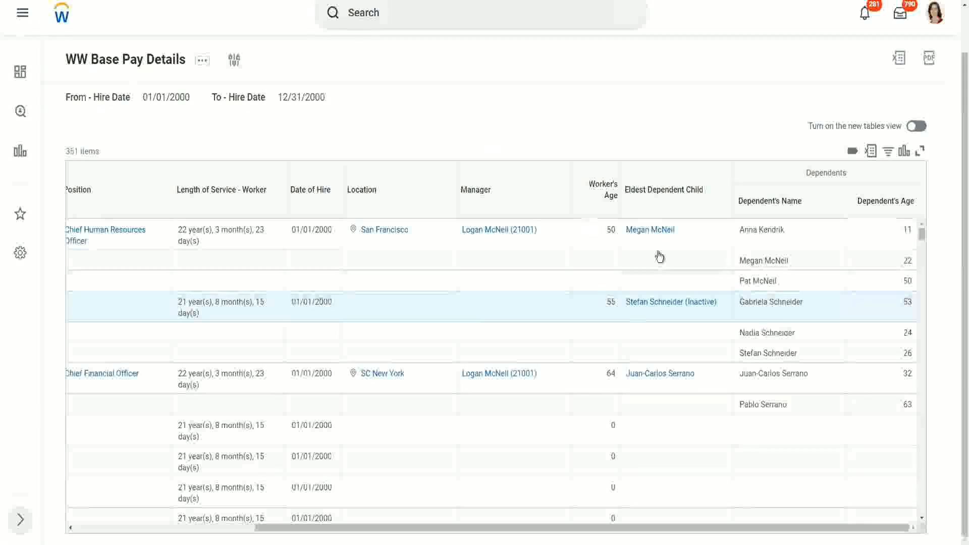
scroll(771, 358, "down", 1)
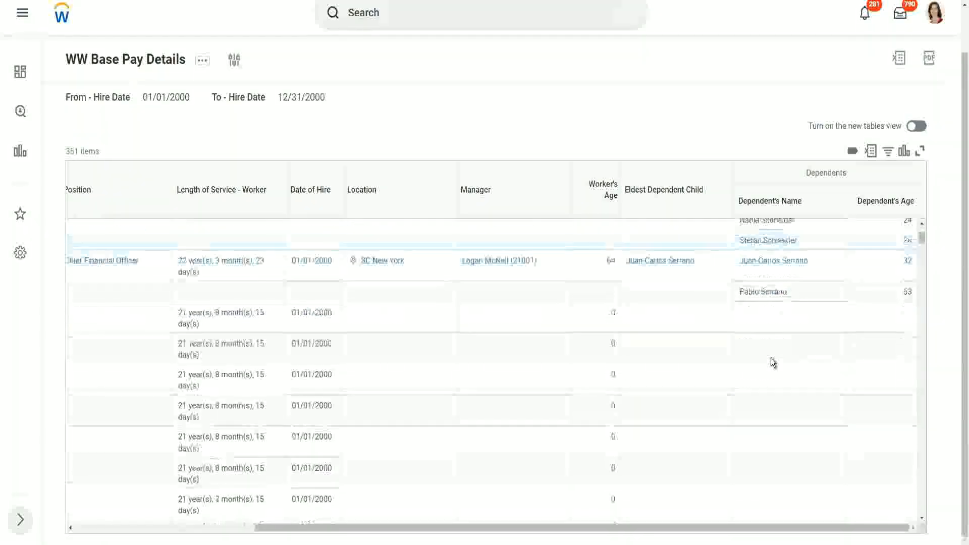
scroll(770, 358, "up", 1)
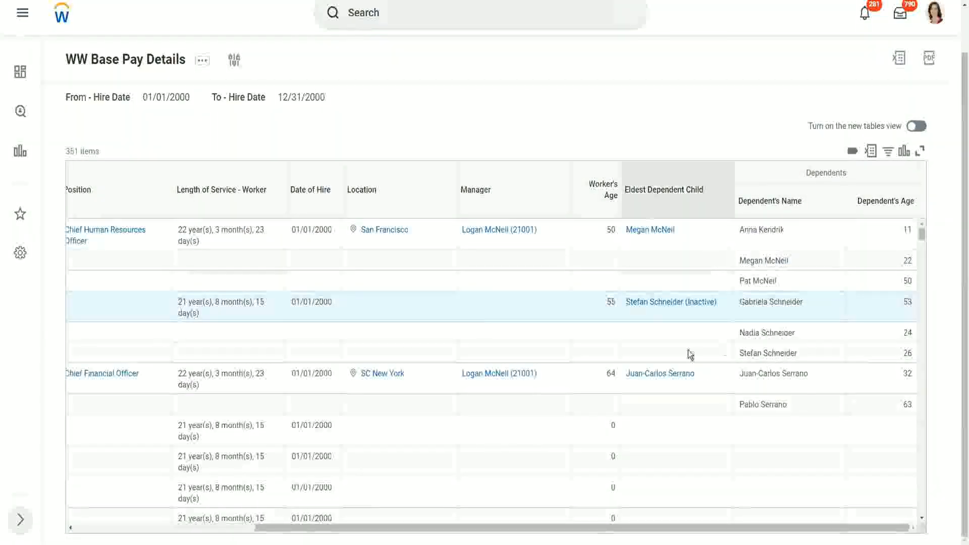
mouse_move(648, 235)
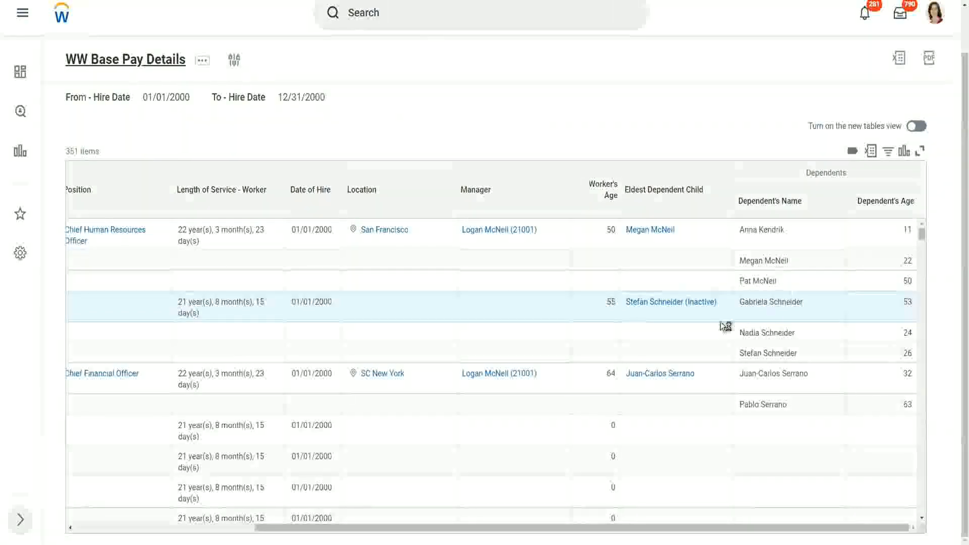
Open the WW Base Pay Details custom report definition for editing.
scroll(725, 362, "down", 3)
scroll(676, 389, "down", 1)
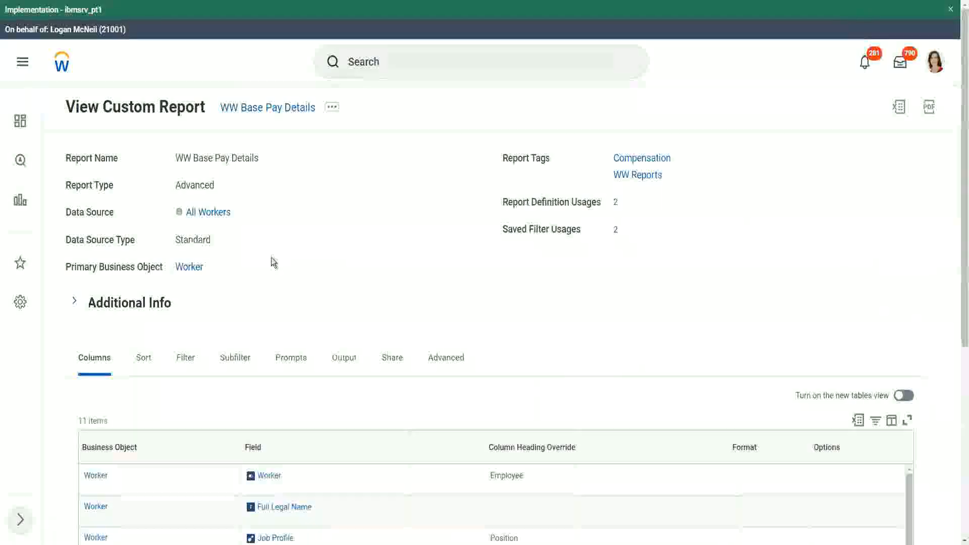
left_click(333, 110)
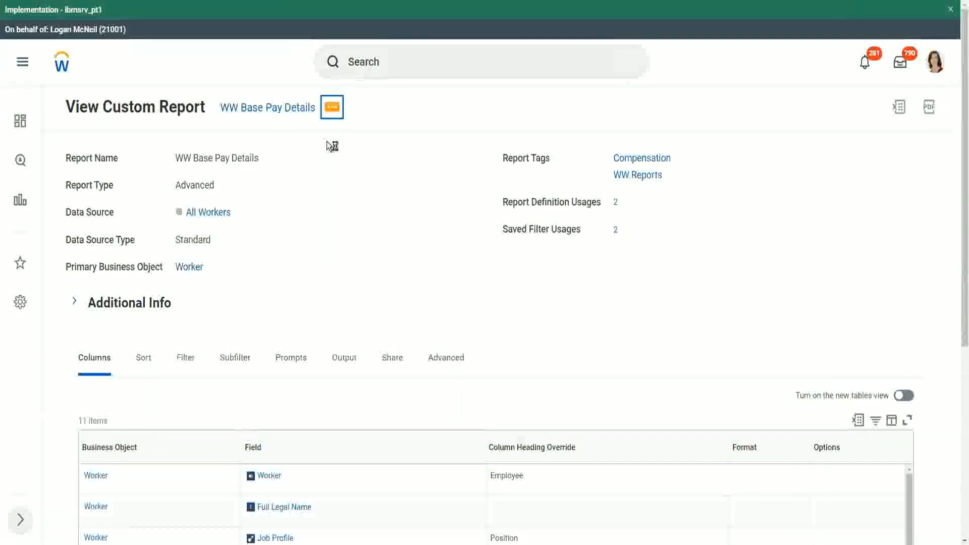
mouse_move(389, 165)
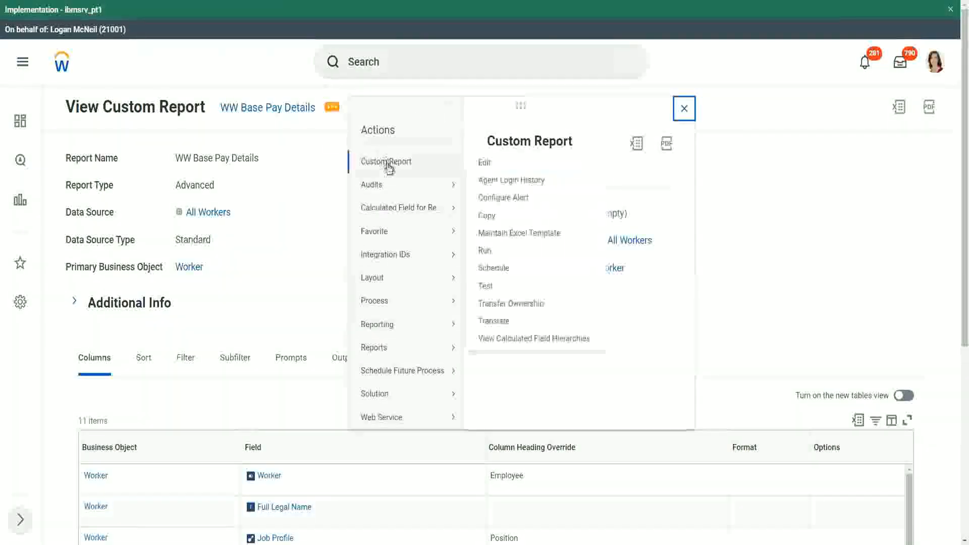
left_click(484, 163)
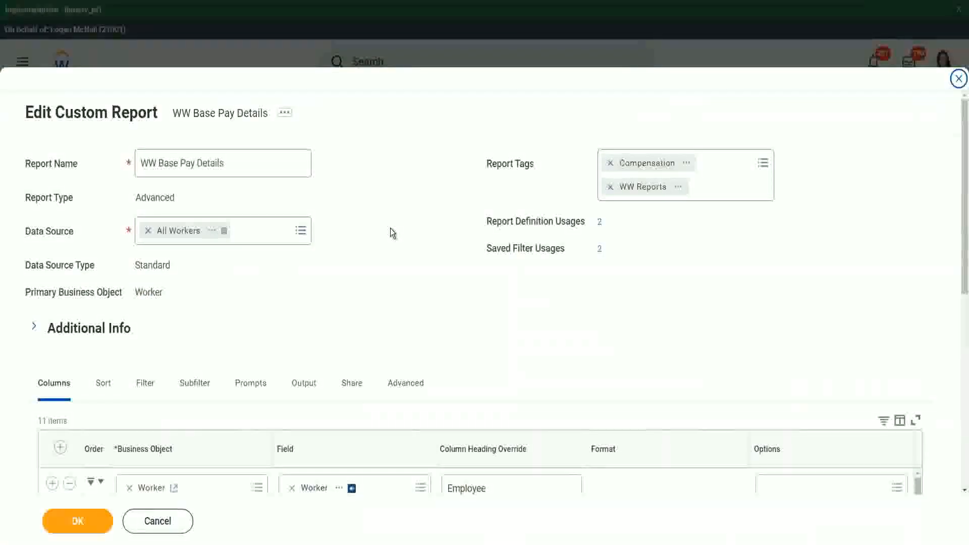
Add an And filter condition on CF-WW-ESI-Eldest Dependent Child directly below the Employee condition in the report's instance filters.
scroll(392, 233, "down", 4)
scroll(393, 233, "down", 1)
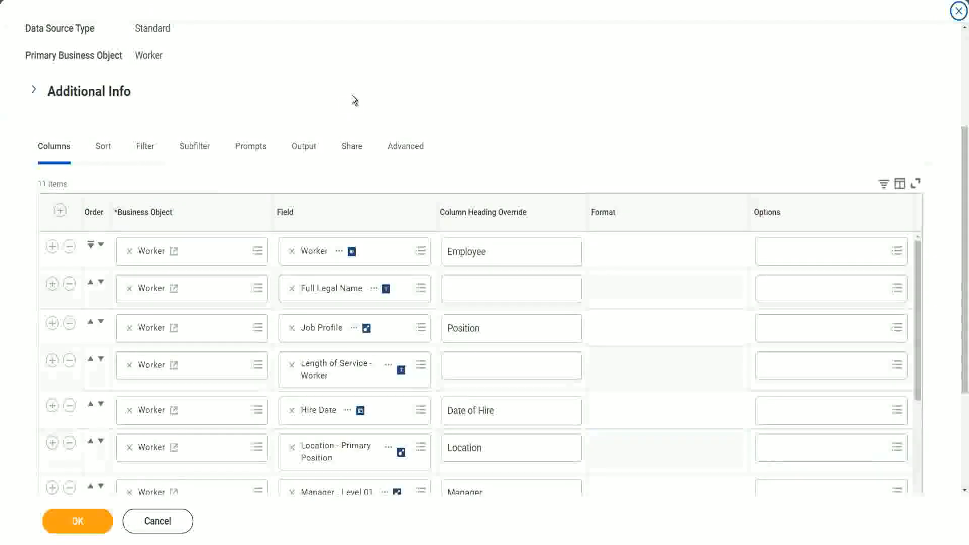
scroll(352, 96, "down", 3)
scroll(465, 227, "down", 3)
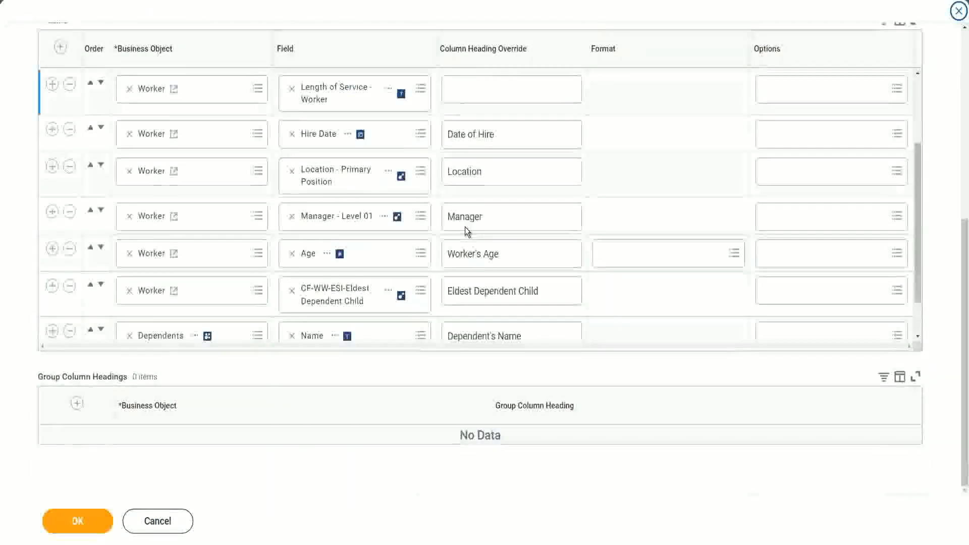
scroll(465, 226, "down", 1)
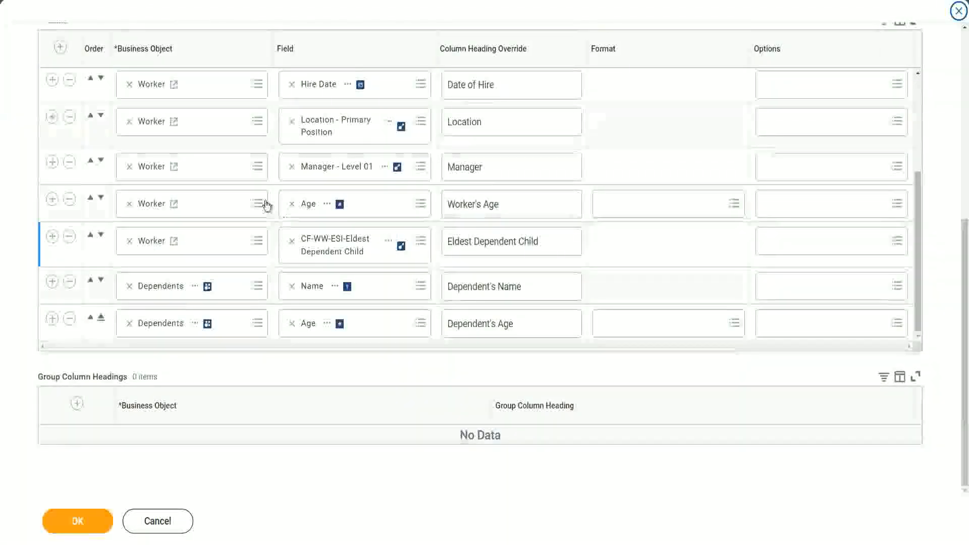
scroll(249, 160, "up", 6)
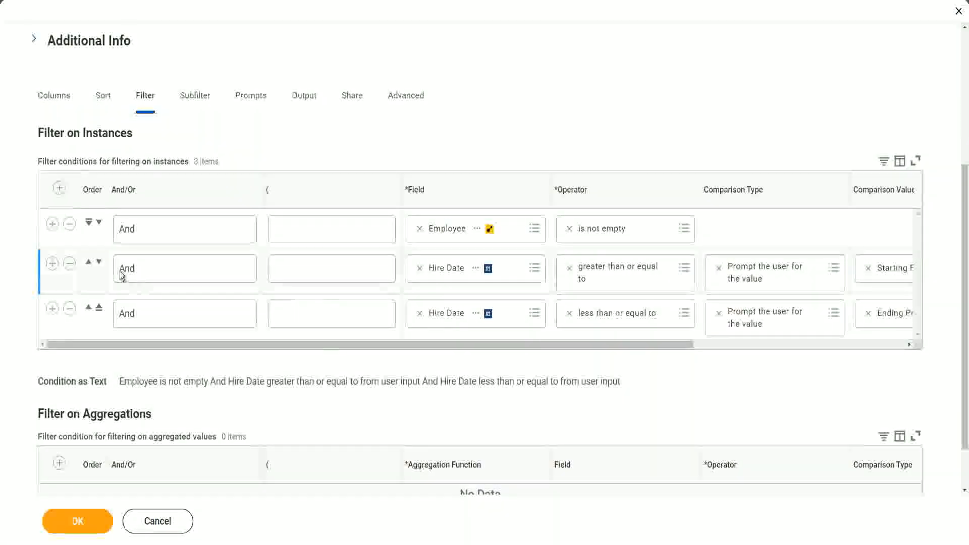
left_click(52, 223)
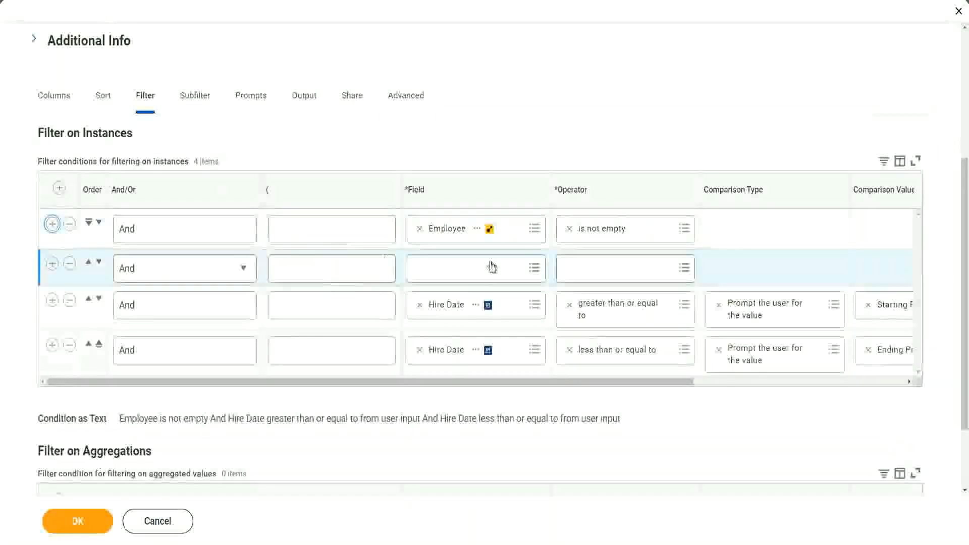
left_click(490, 265)
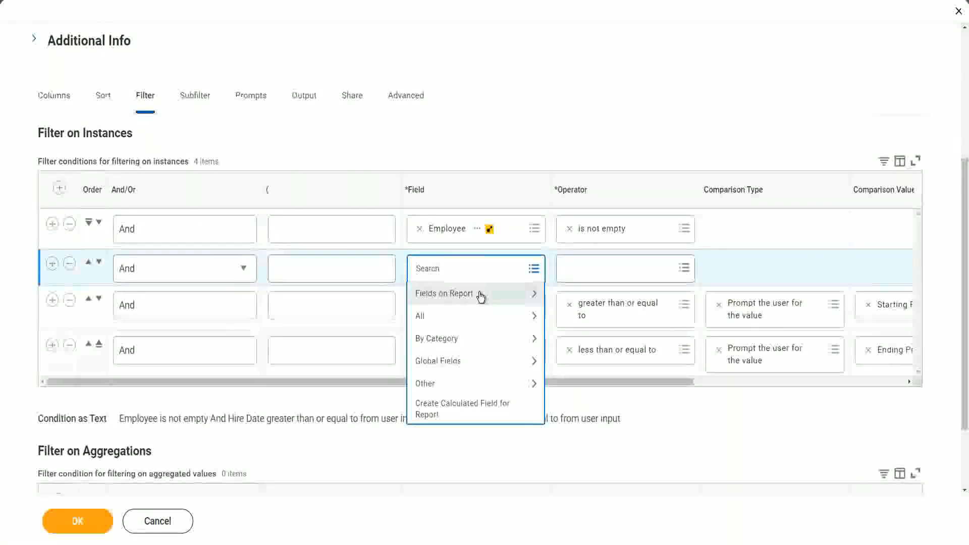
left_click(480, 295)
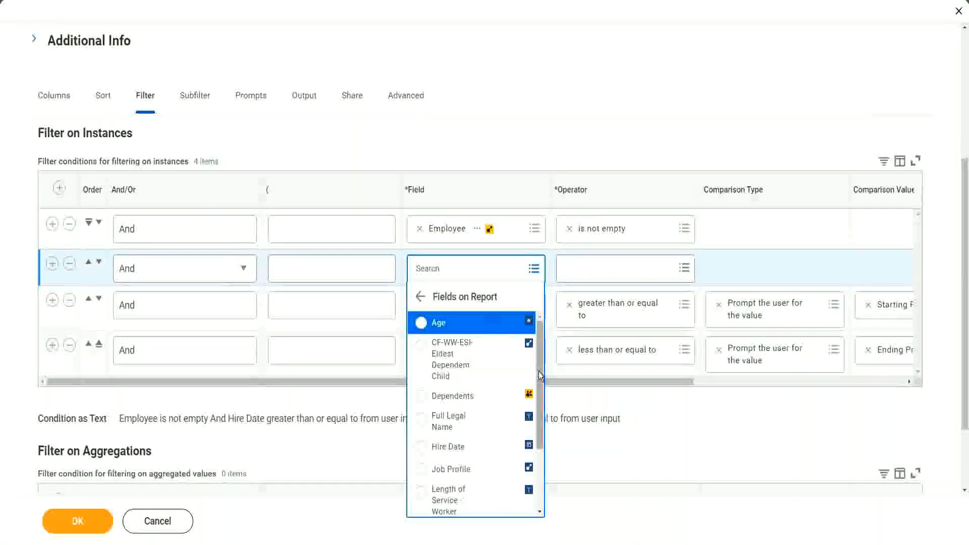
mouse_move(538, 370)
left_mouse_down()
mouse_move(540, 449)
mouse_move(540, 369)
left_mouse_up()
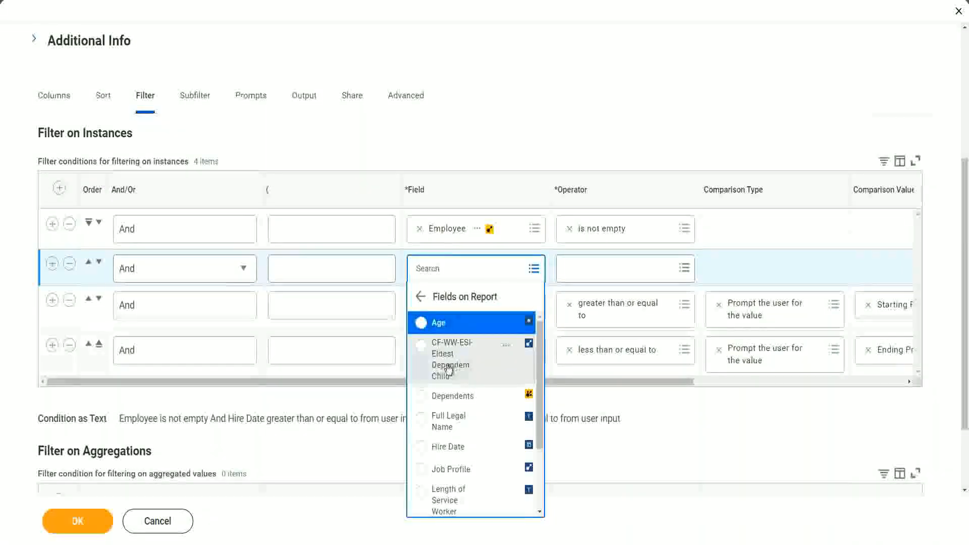
left_click(448, 370)
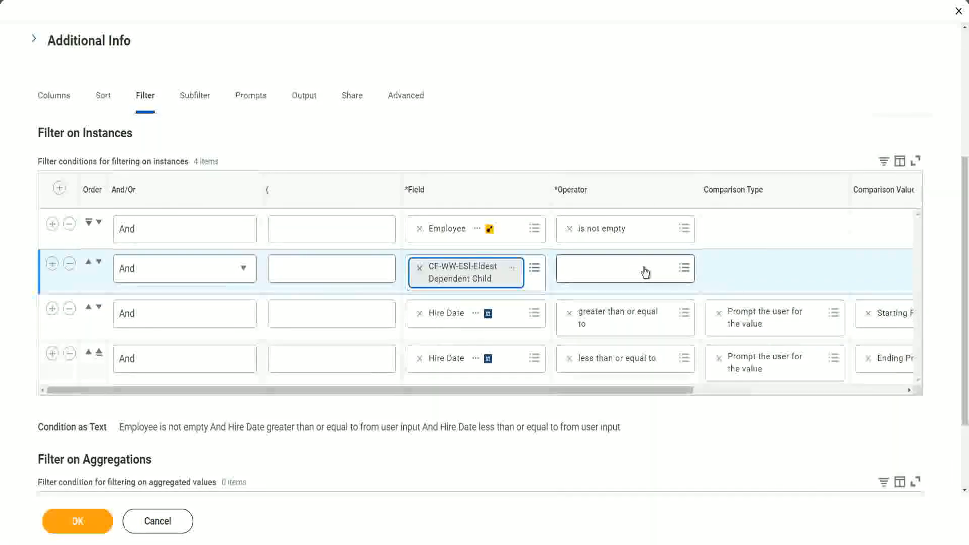
Set the new filter condition's operator to is not empty and save the report.
left_click(646, 273)
left_click(622, 296)
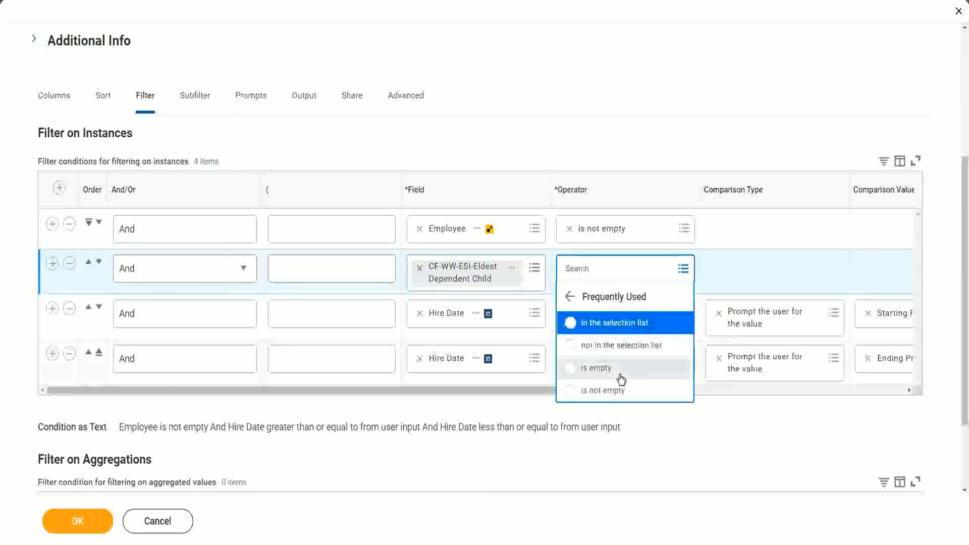
left_click(619, 391)
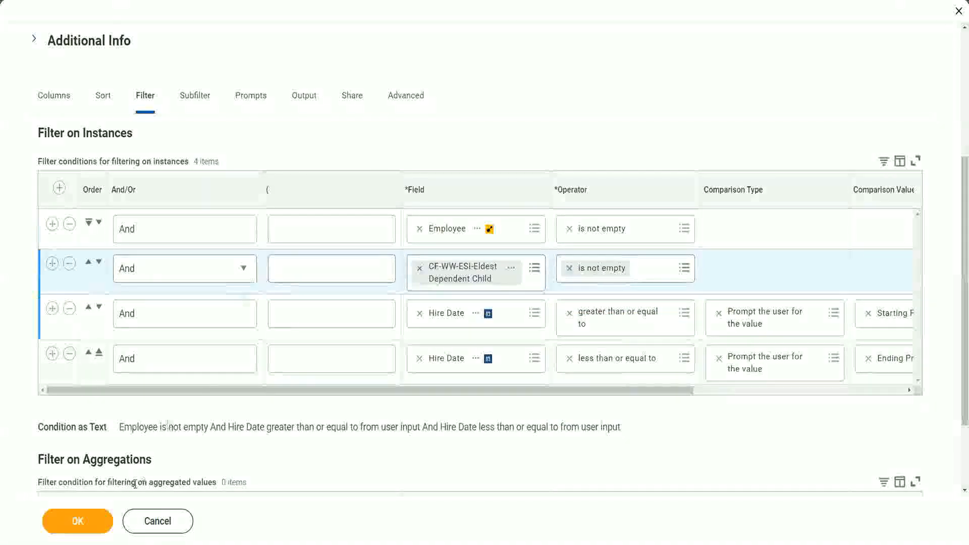
left_click(85, 520)
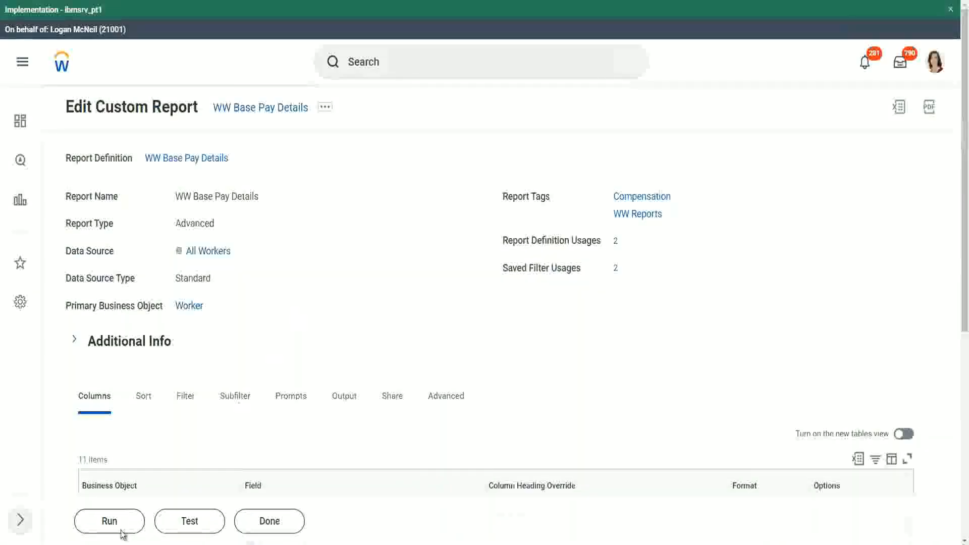
Run the filtered WW Base Pay Details report for hire dates from 01/01/2000 to 12/31/2000.
left_click(111, 522)
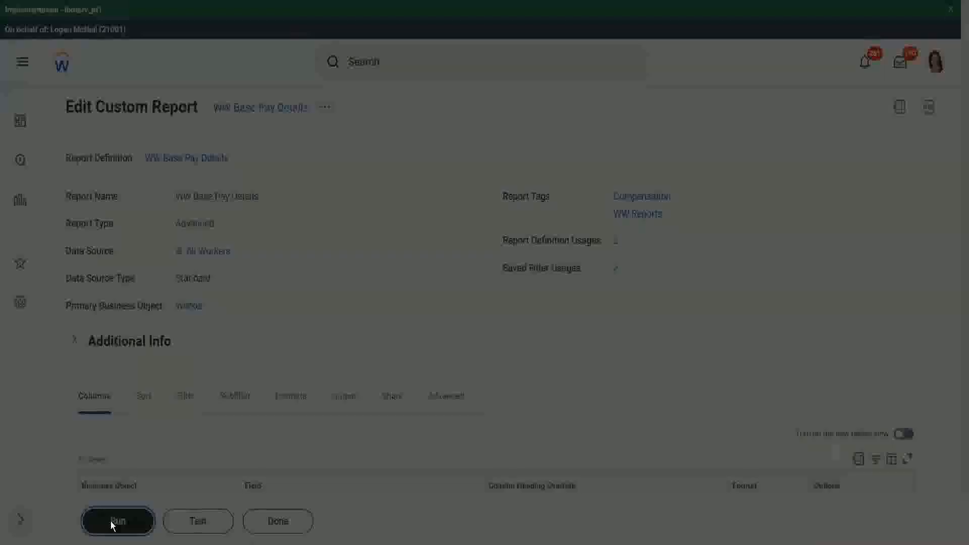
left_click(391, 182)
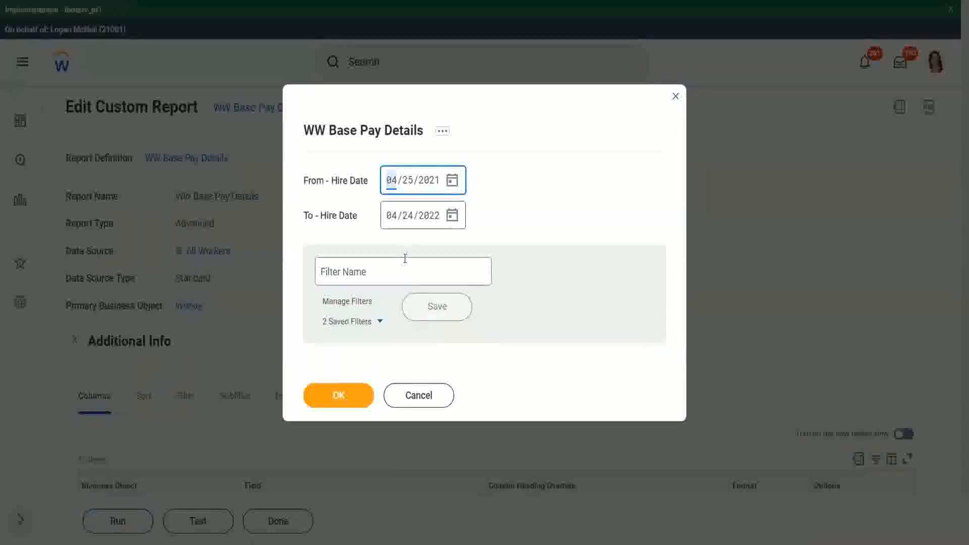
type("01/01/")
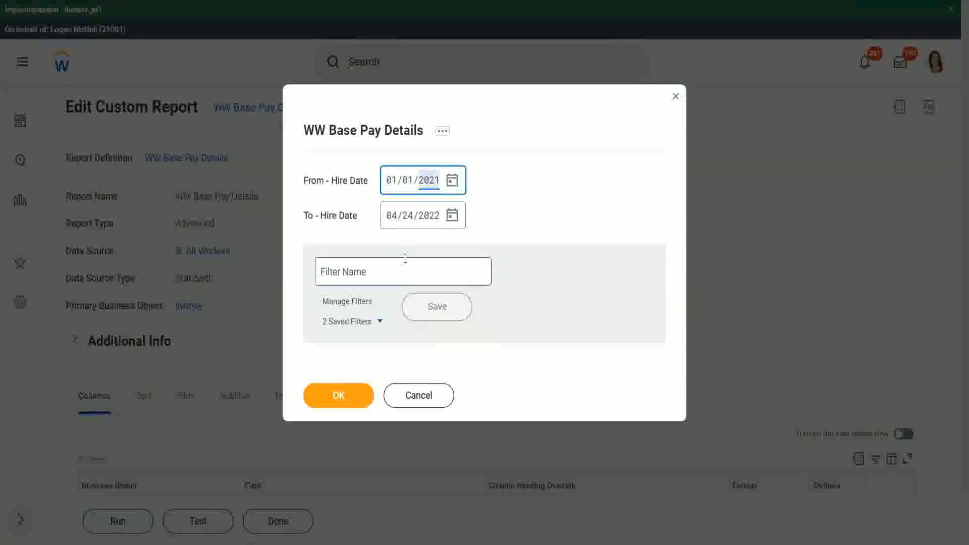
type("2000")
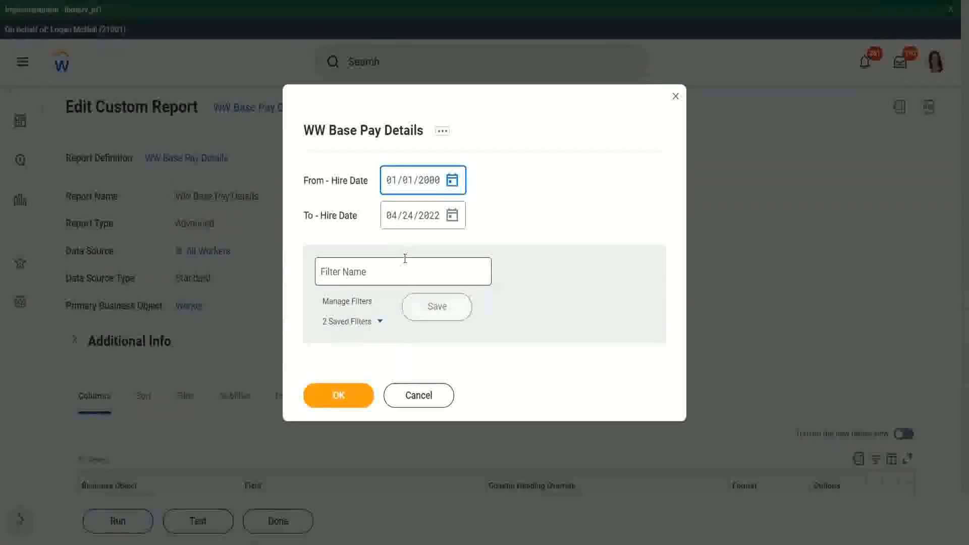
key("Tab")
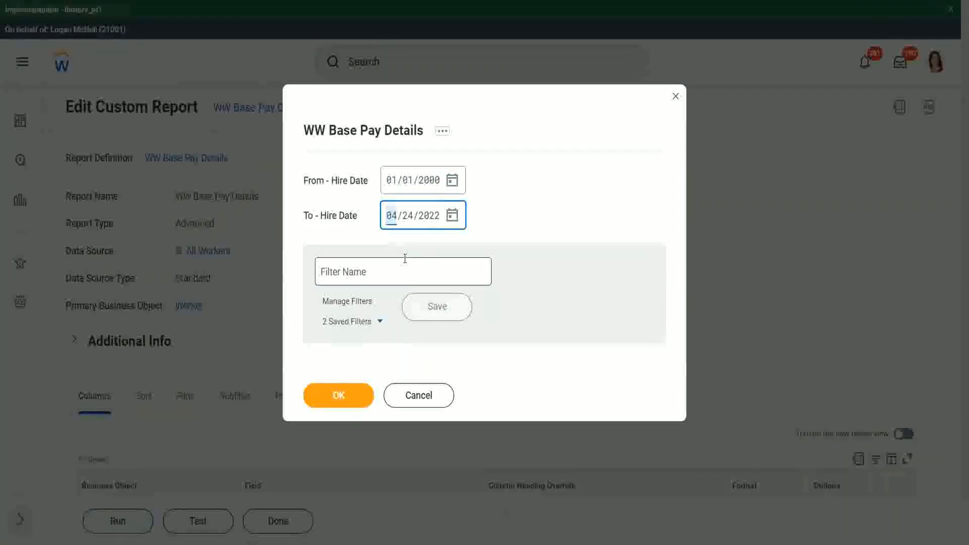
type("12/")
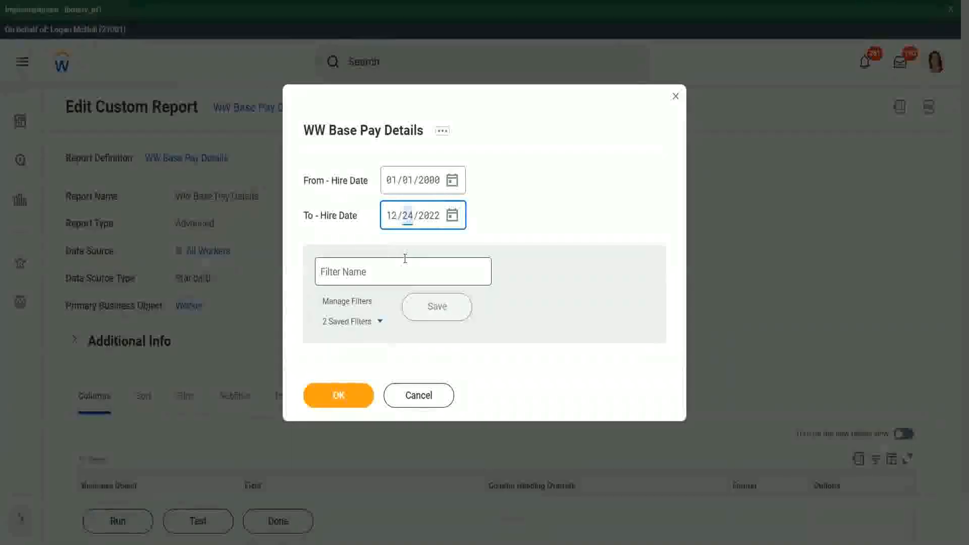
type("31")
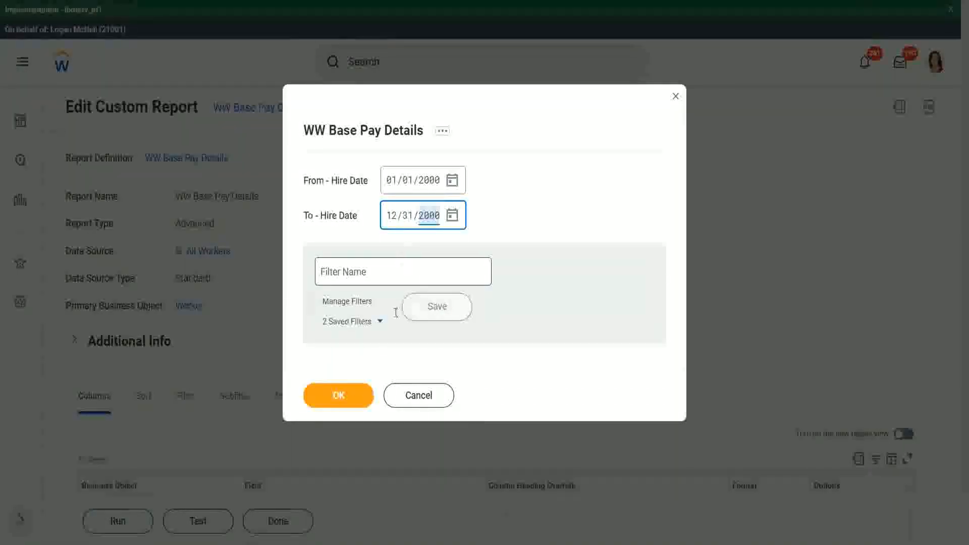
left_click(338, 394)
left_click(338, 395)
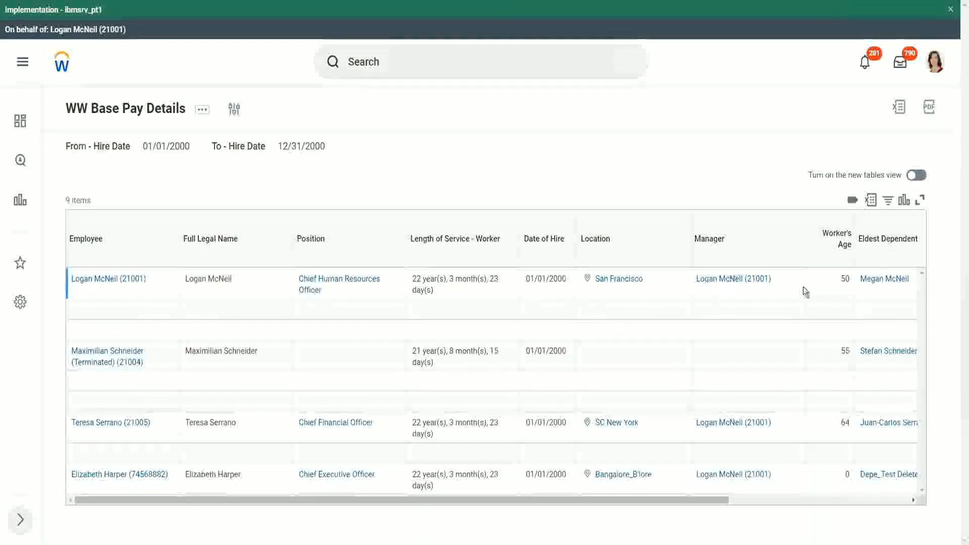
Review the filtered report results, comparing each worker's Eldest Dependent Child value with the dependents' names and ages.
left_click_drag(659, 499, 843, 507)
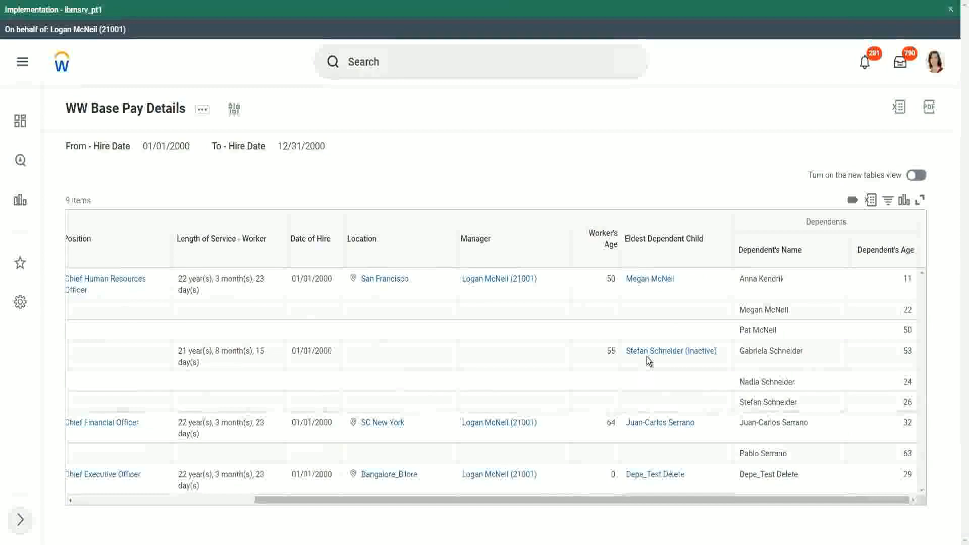
mouse_move(660, 430)
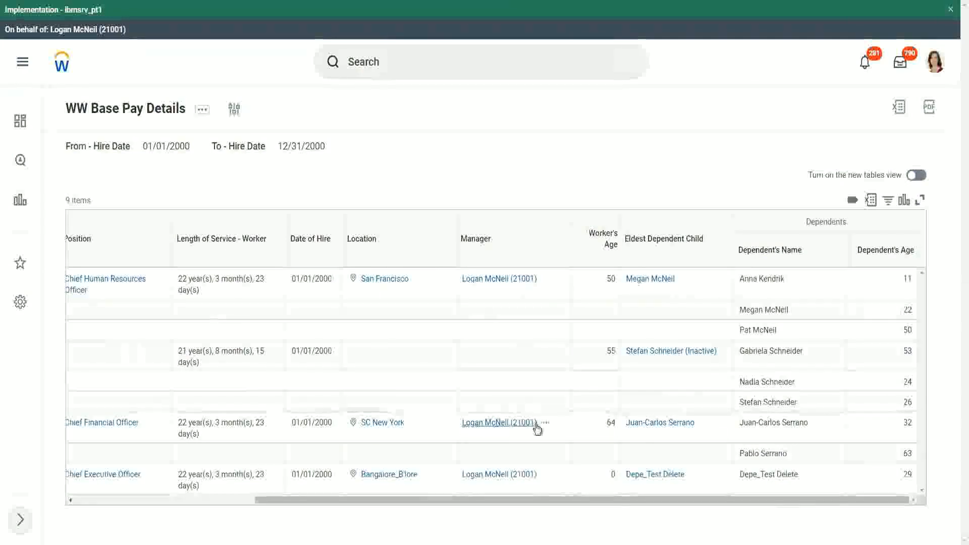
mouse_move(556, 428)
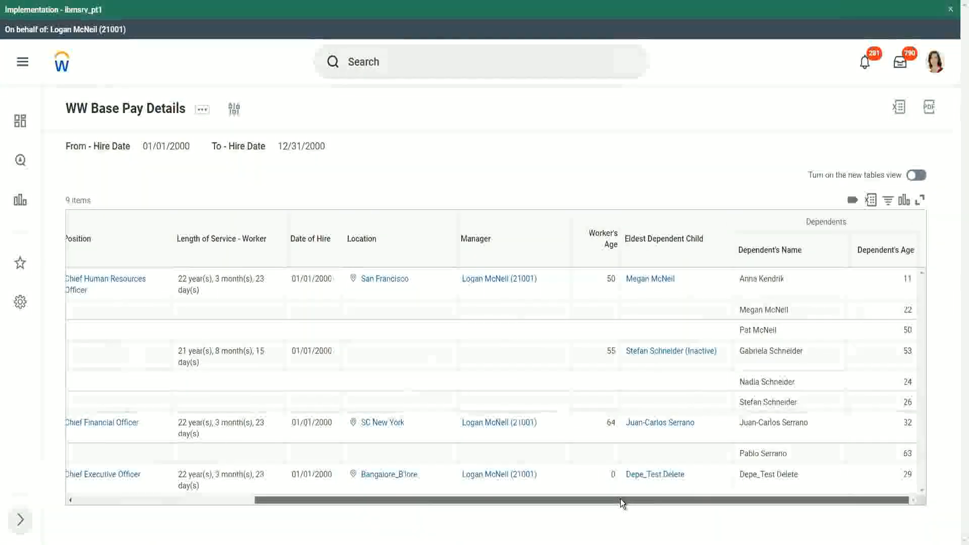
left_click_drag(619, 499, 401, 492)
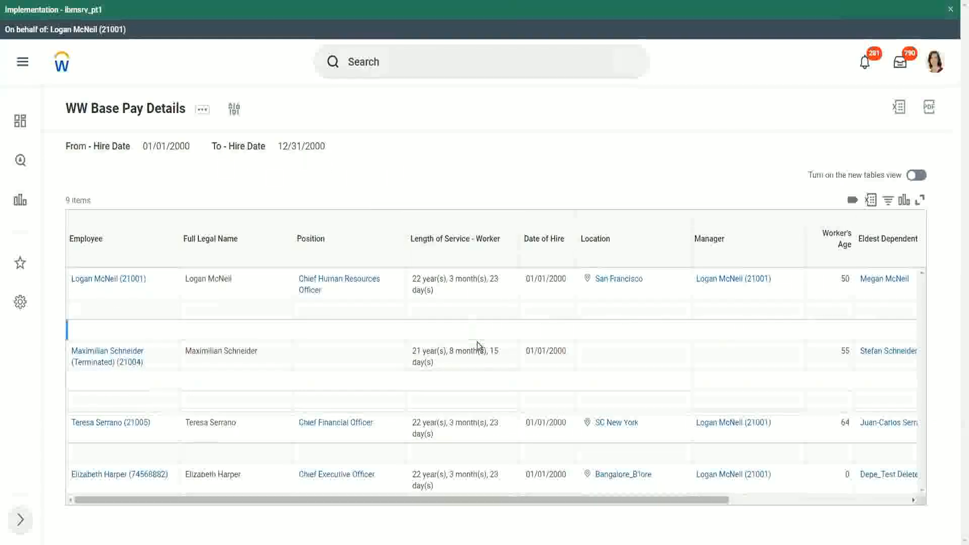
left_click_drag(443, 500, 608, 500)
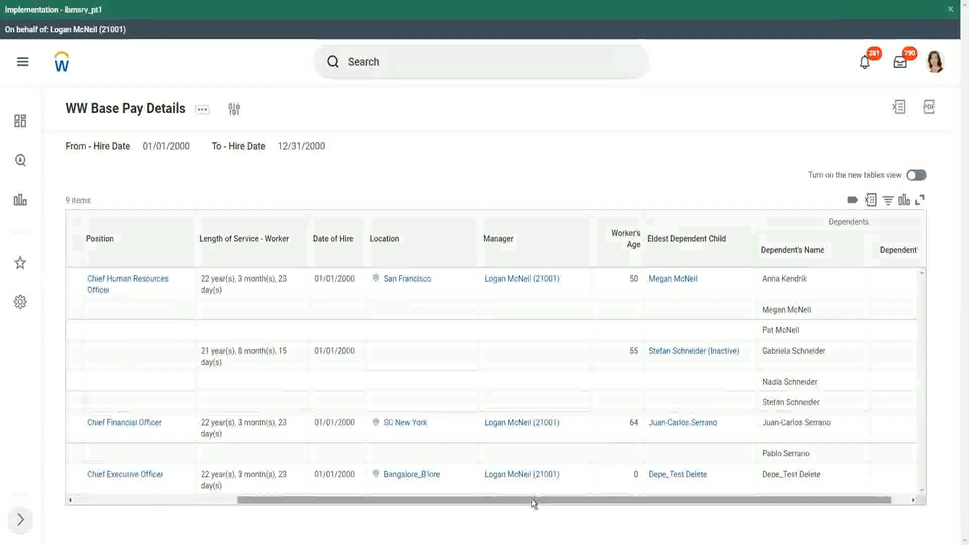
left_click_drag(535, 499, 256, 508)
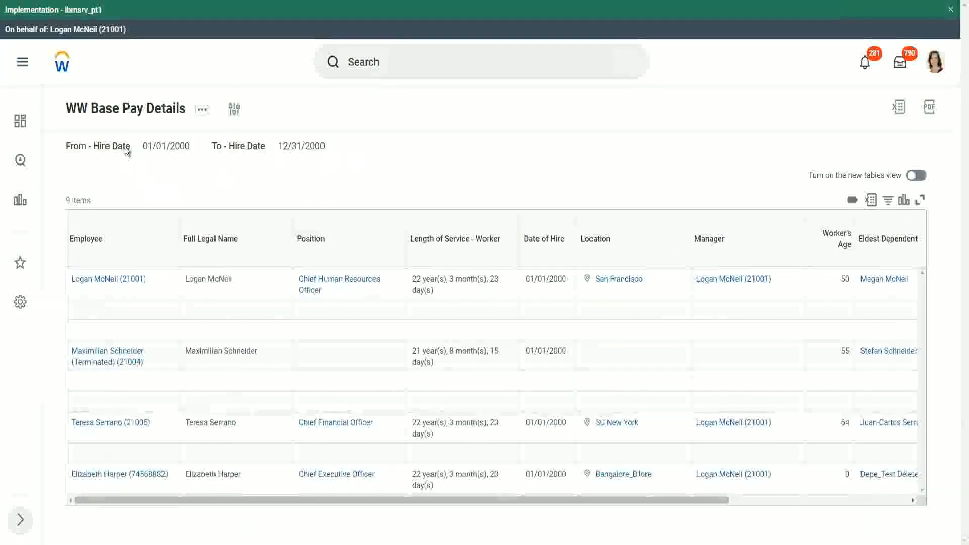
Copy the name of the saved CF-WW-ESI-Eldest Dependent Child field and open the Create Calculated Field task.
left_click(130, 113)
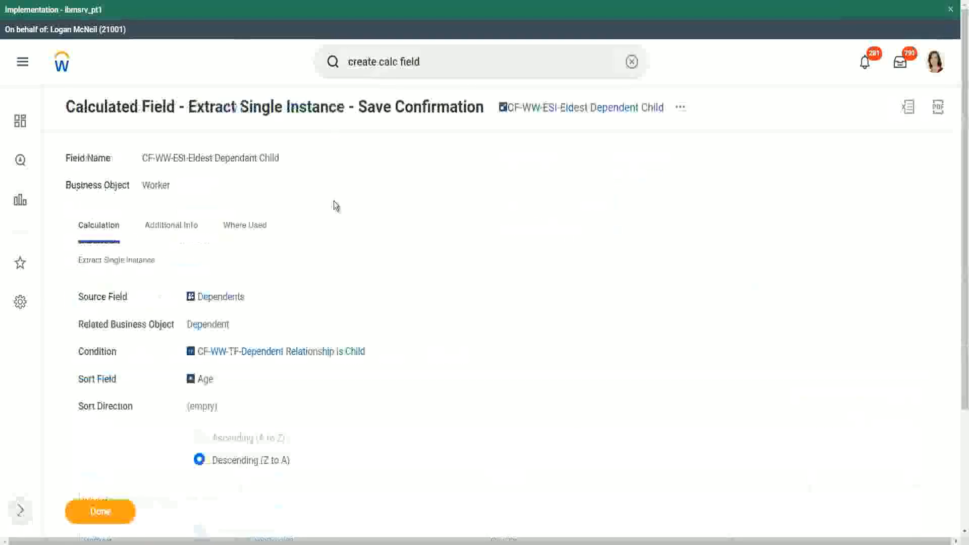
right_click(566, 112)
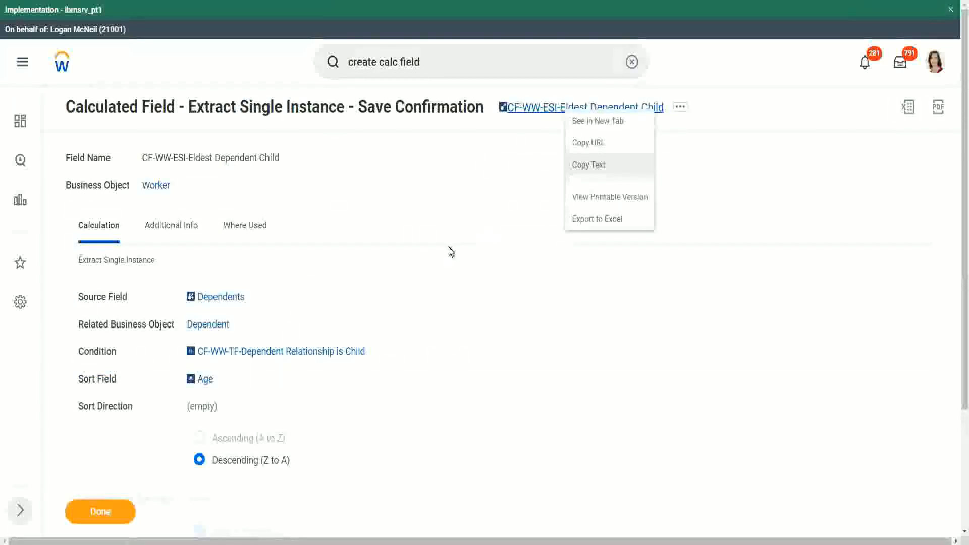
left_click(609, 168)
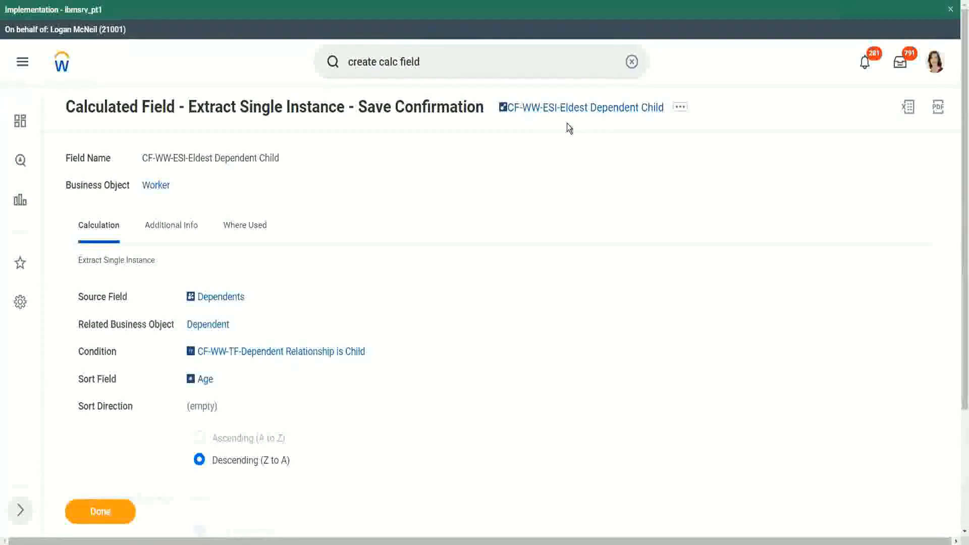
left_click(435, 64)
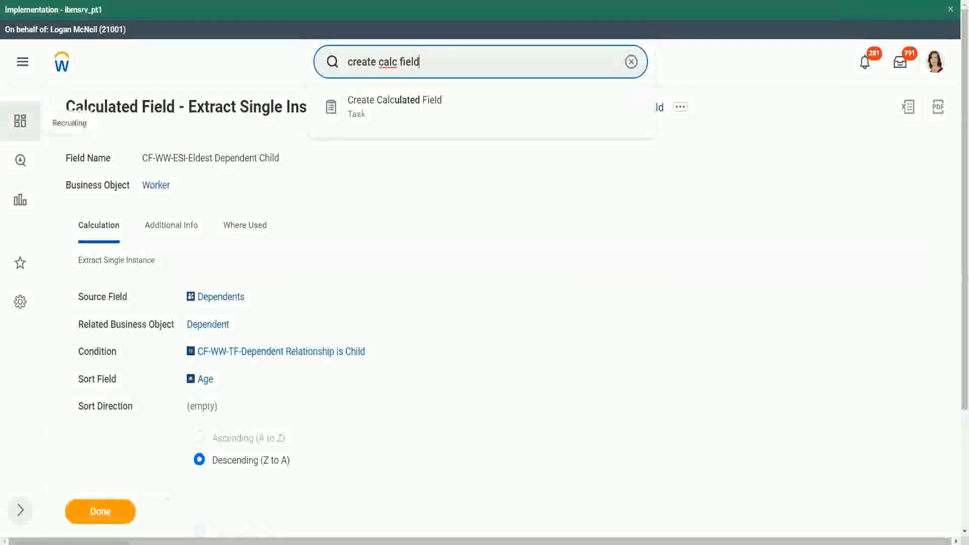
left_click(400, 103)
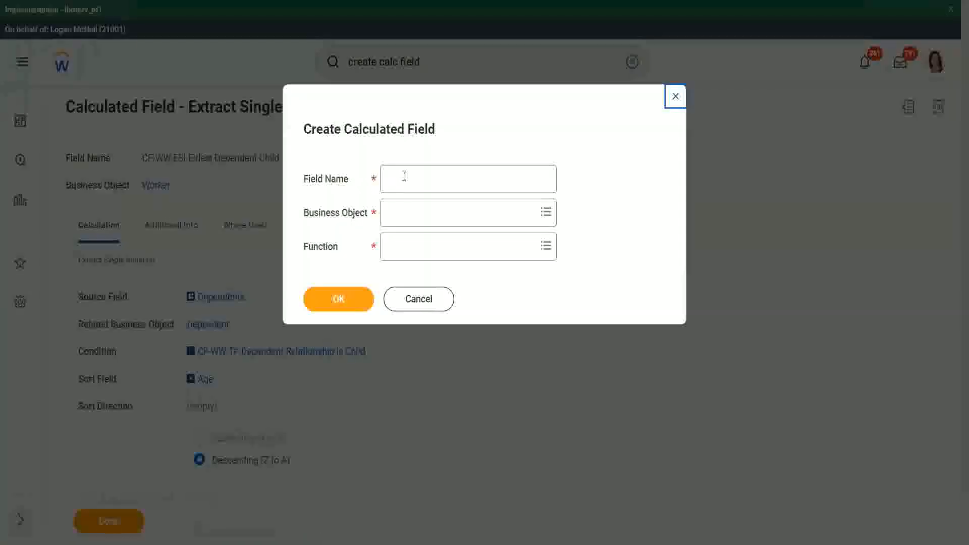
Name the new calculated field CF-WW-LRV-Age of the eldest Dependent Child, adapting the copied field name.
left_click(404, 177)
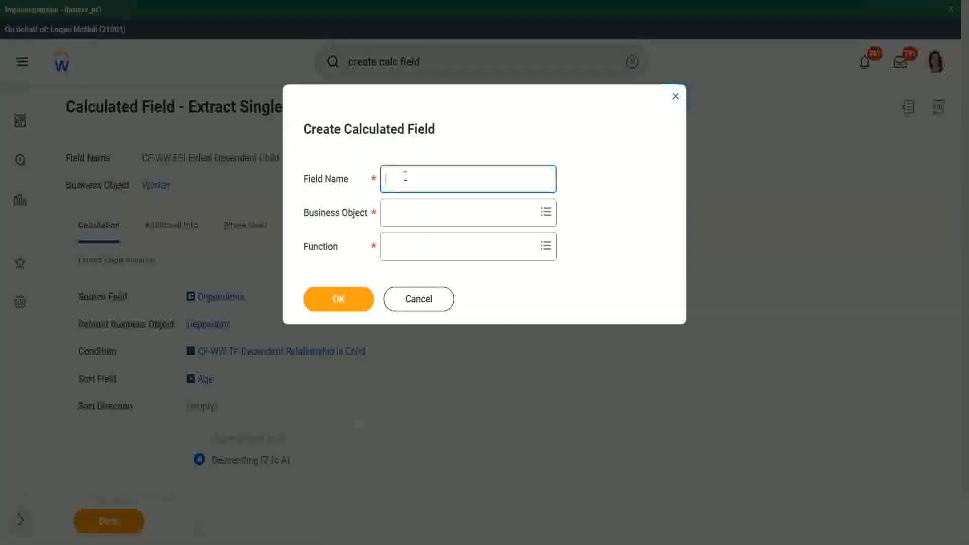
key("ctrl+v")
double_click(422, 179)
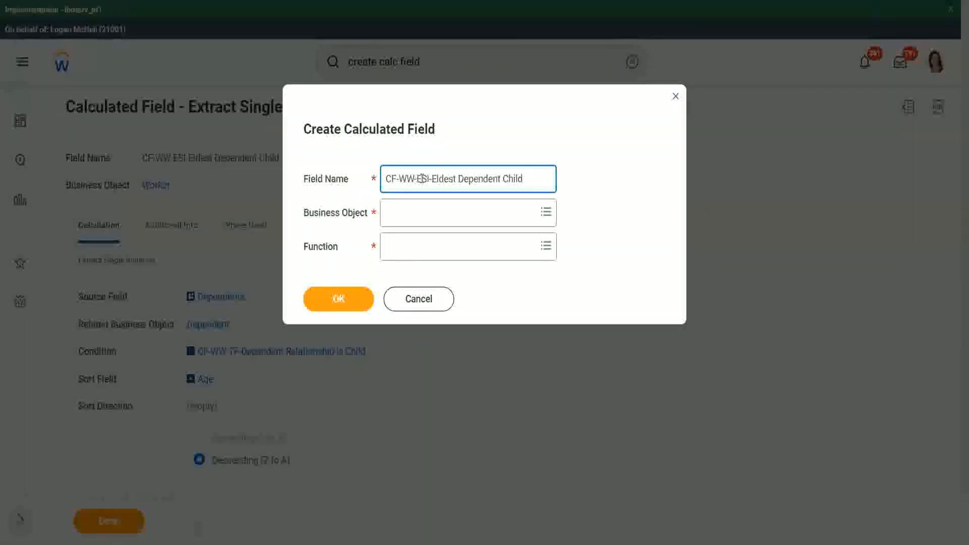
type("LRV-")
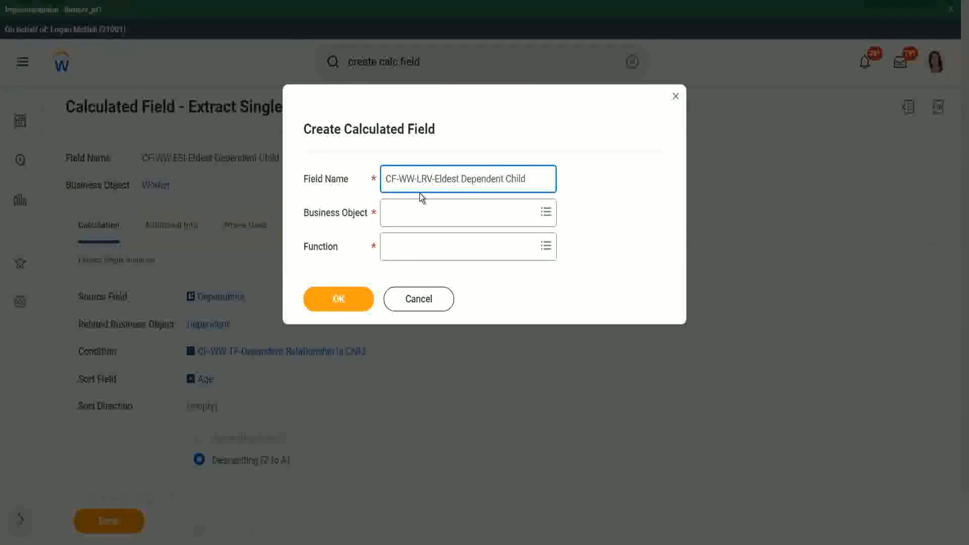
type("Age of ")
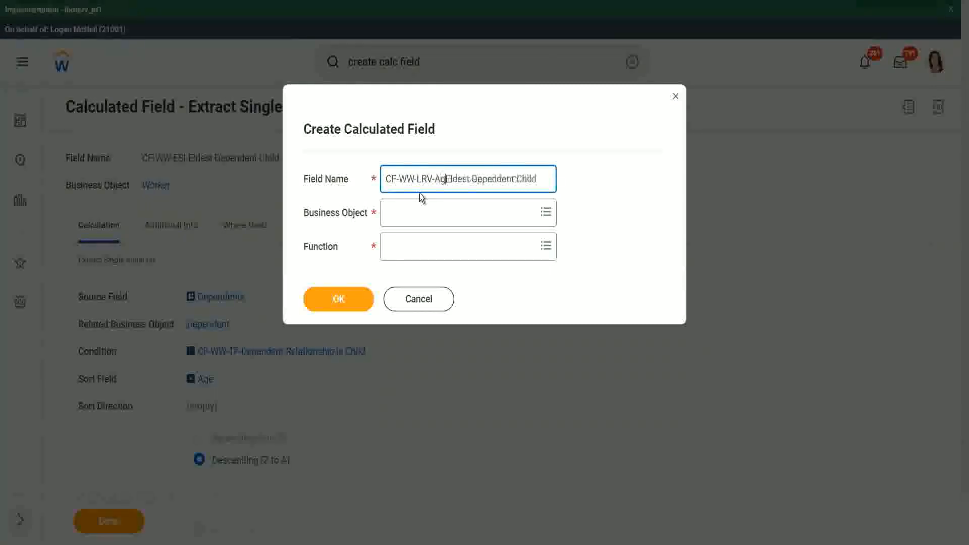
type("the")
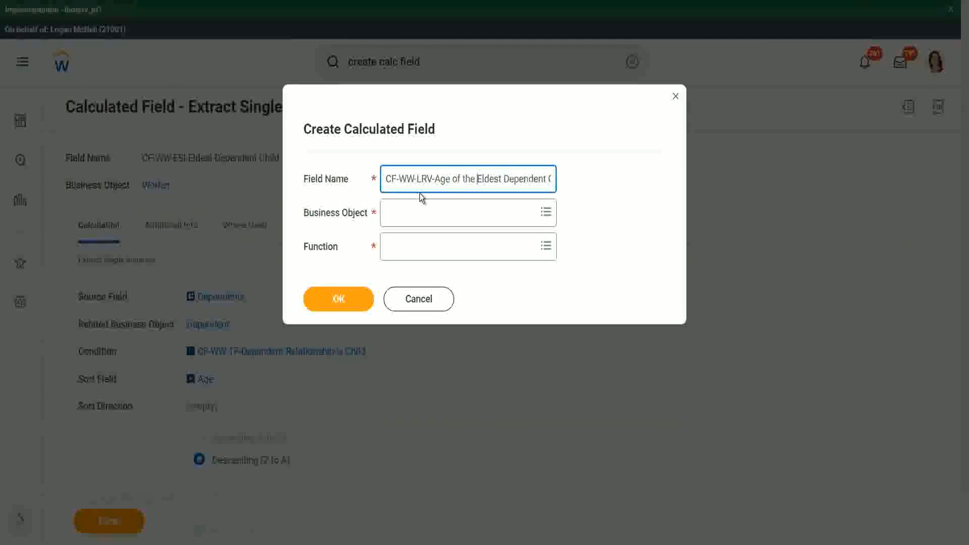
key("shift+Right")
type("e")
key("End")
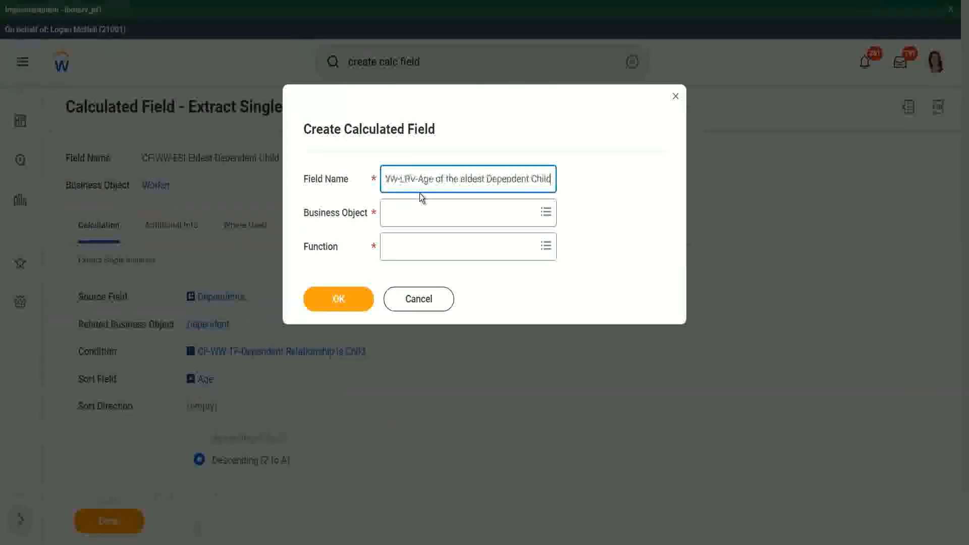
Set the new field's business object to Worker and its function to Lookup Related Value, and proceed to its definition.
key("Tab")
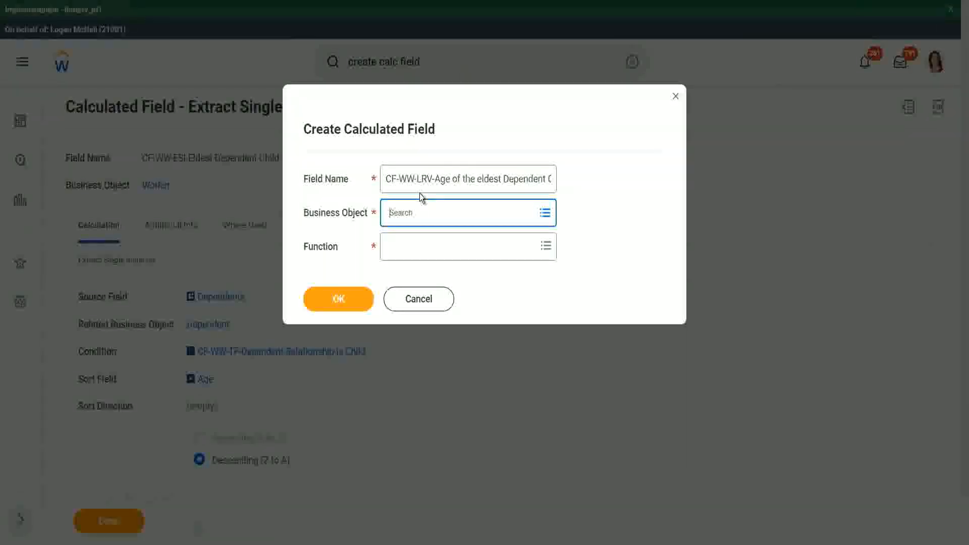
type("worker")
key("Return")
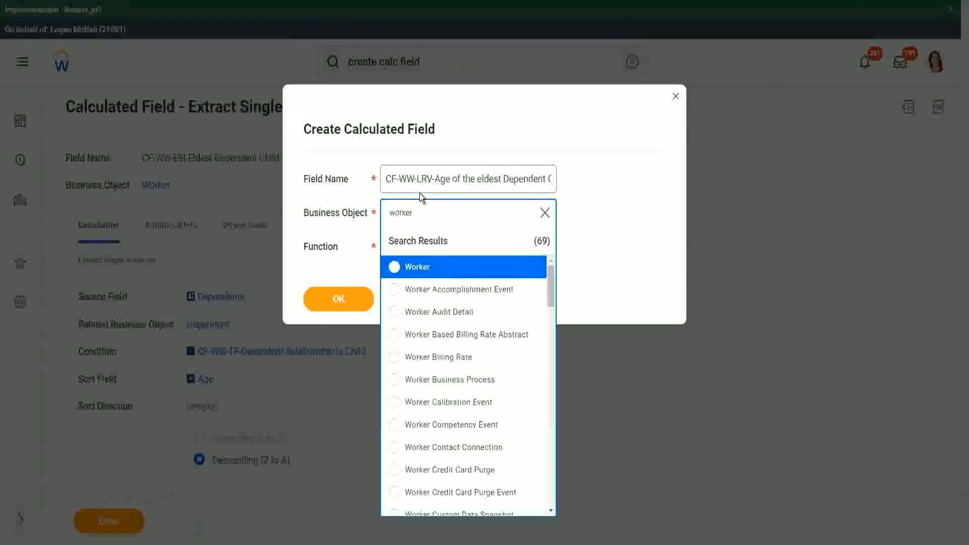
left_click(395, 268)
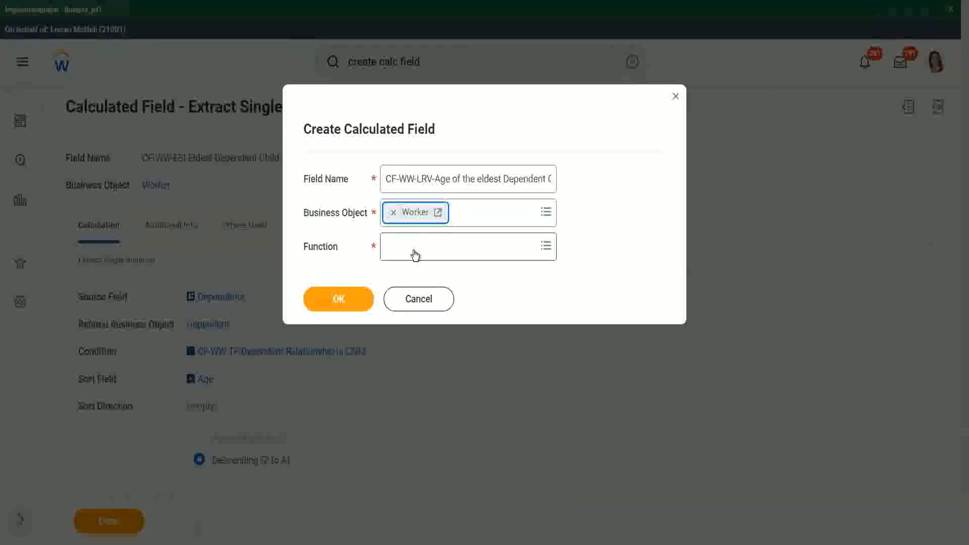
left_click(415, 255)
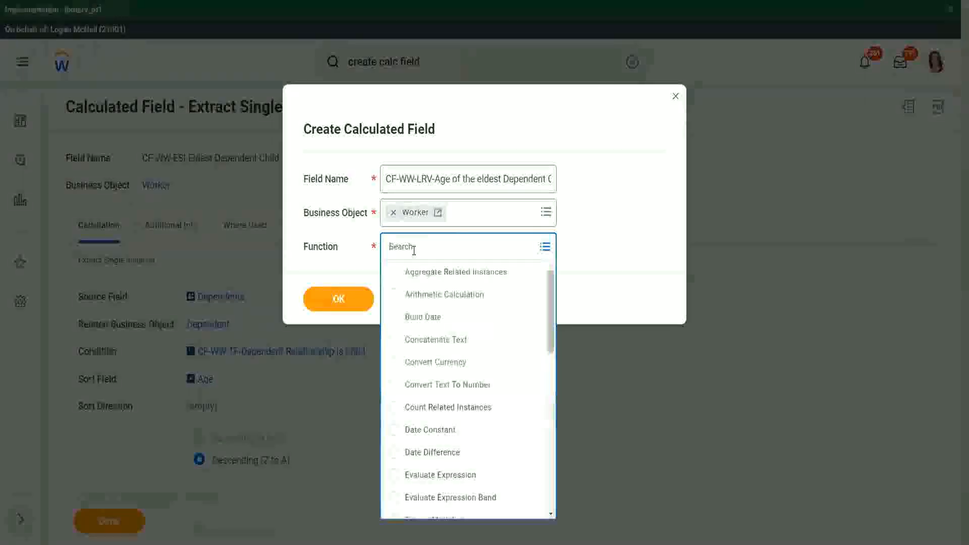
type("lrv")
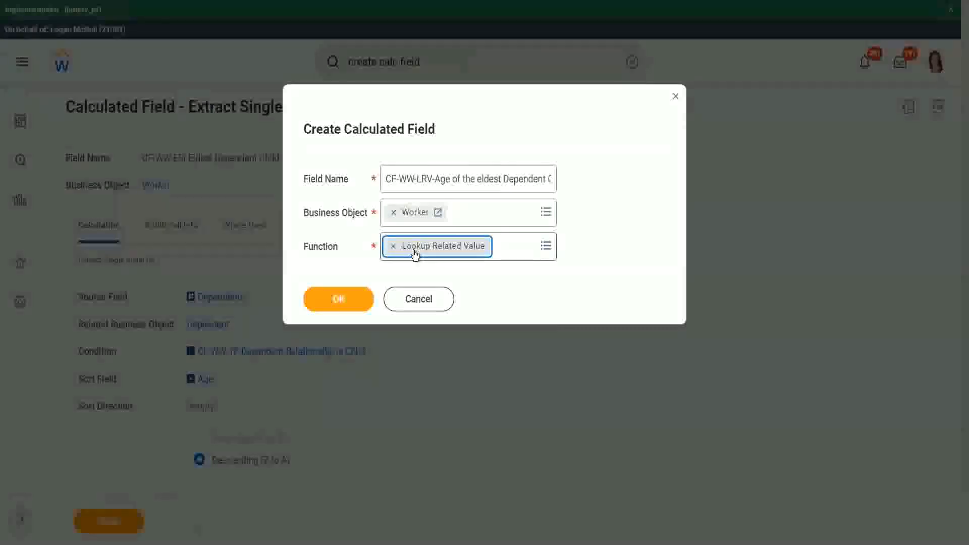
left_click(339, 300)
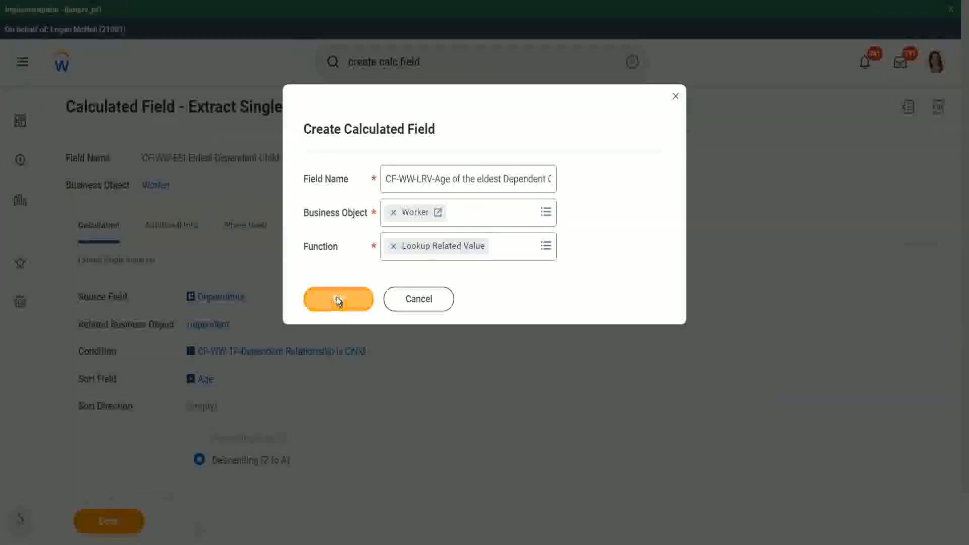